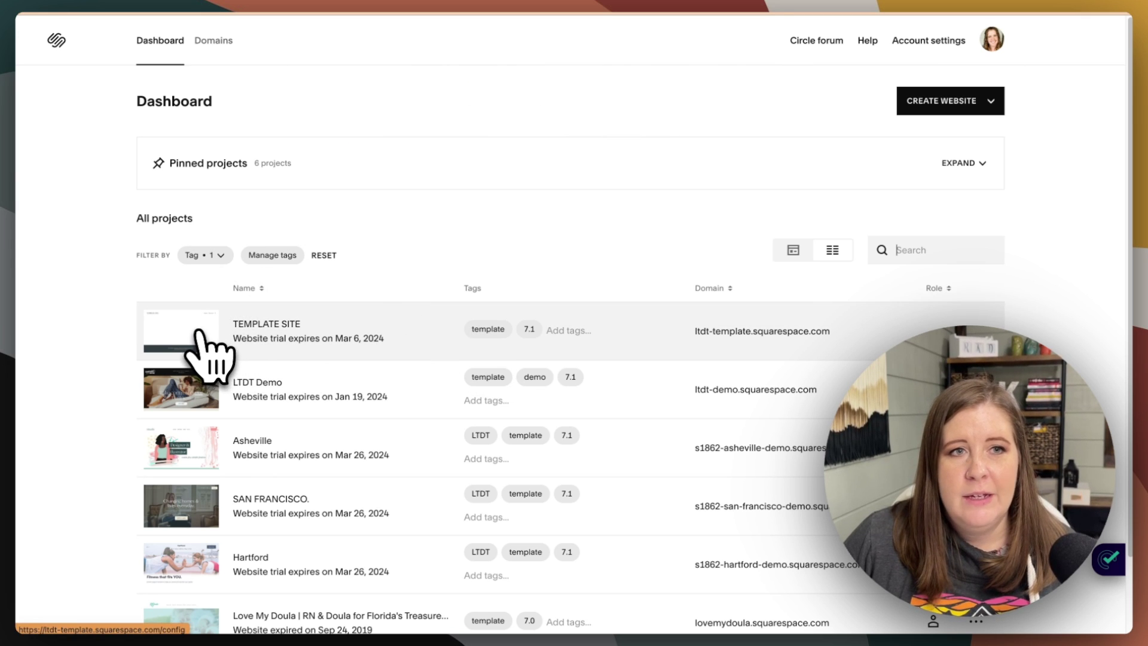
pyautogui.click(173, 336)
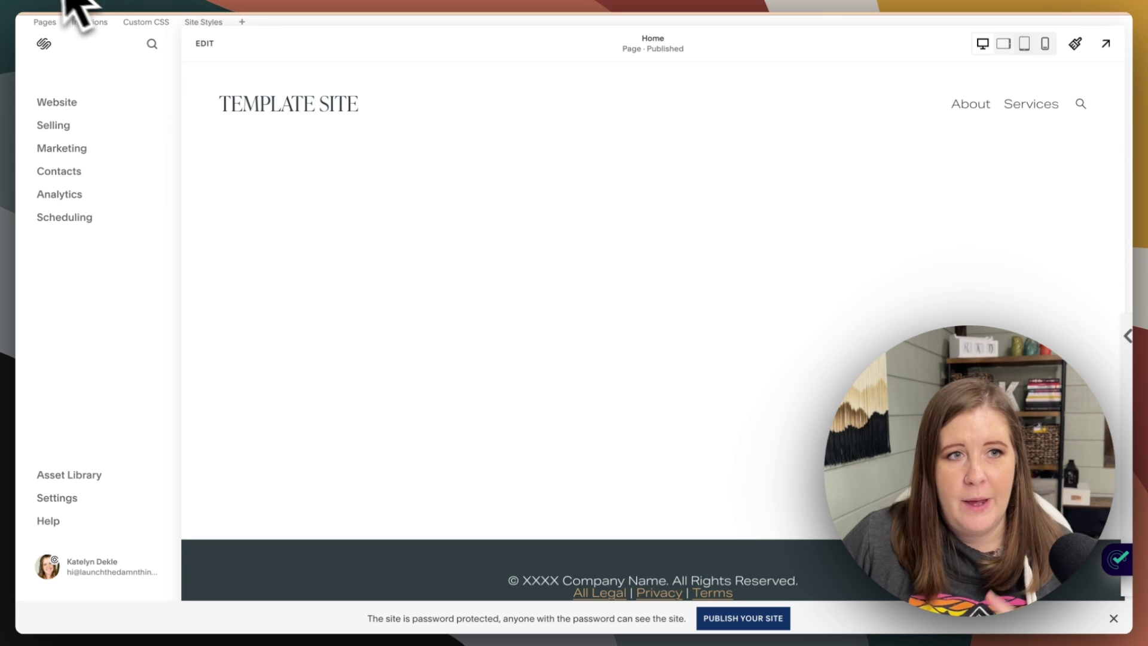
pyautogui.click(37, 9)
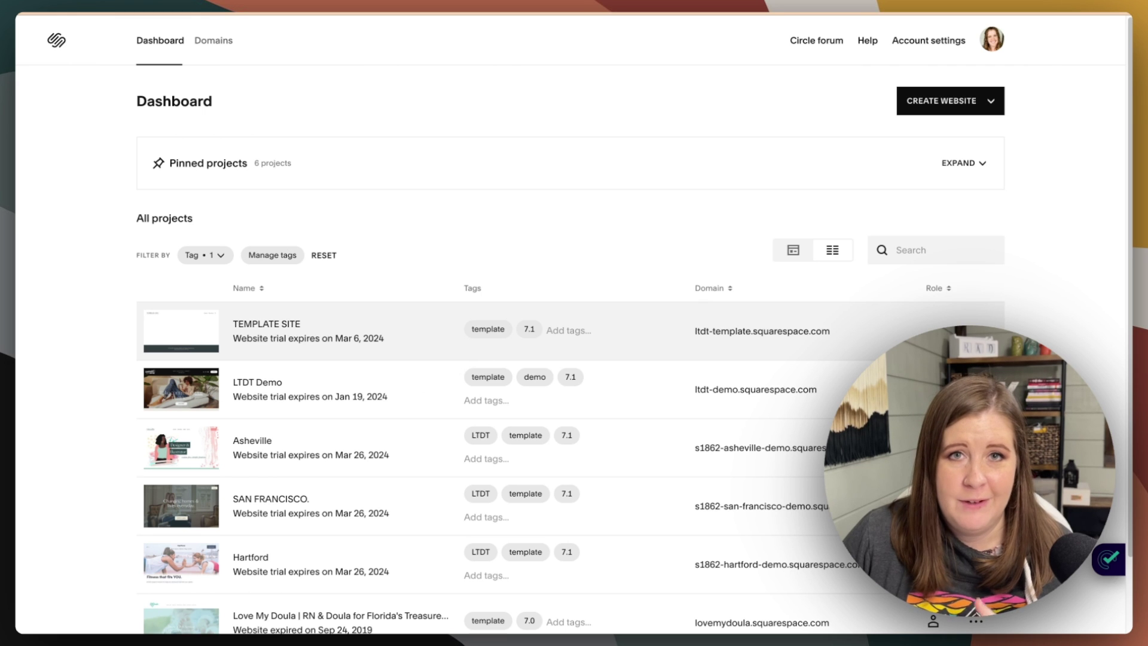
# - Use Duplicate Website on the TEMPLATE SITE project to create a copy
pyautogui.click(983, 330)
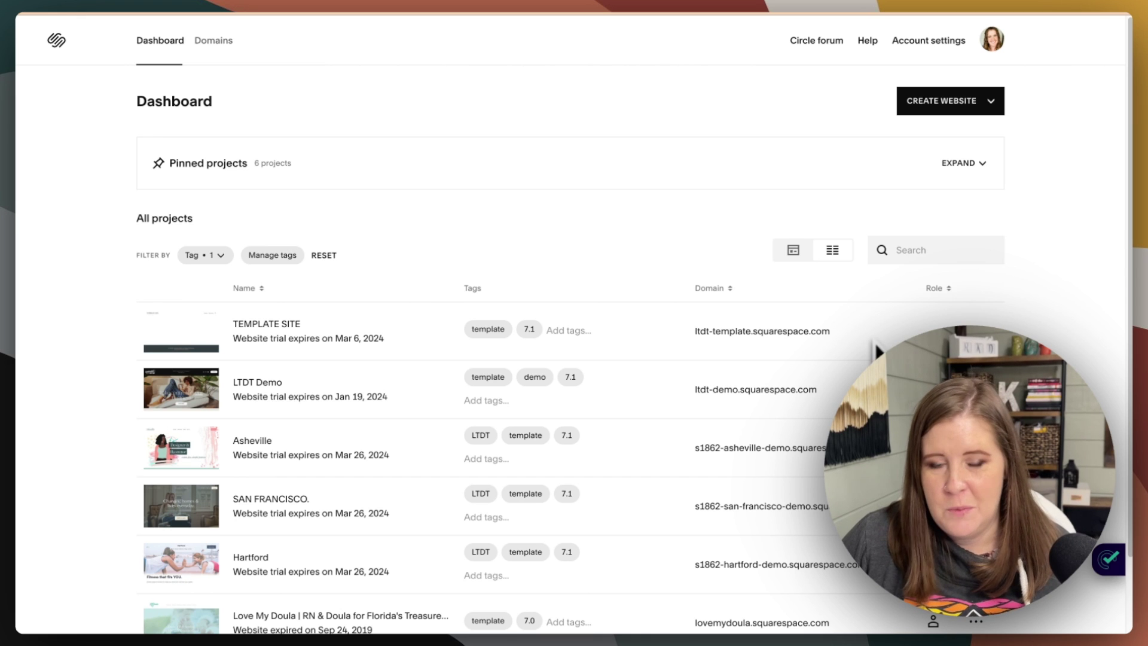
pyautogui.click(974, 329)
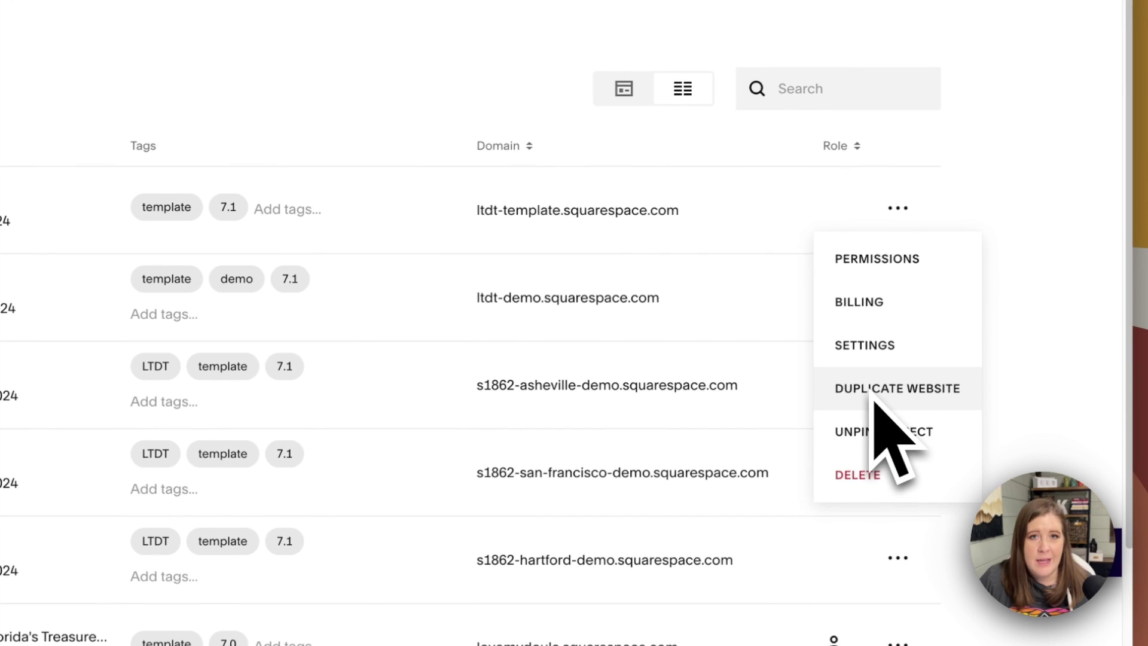
pyautogui.click(861, 389)
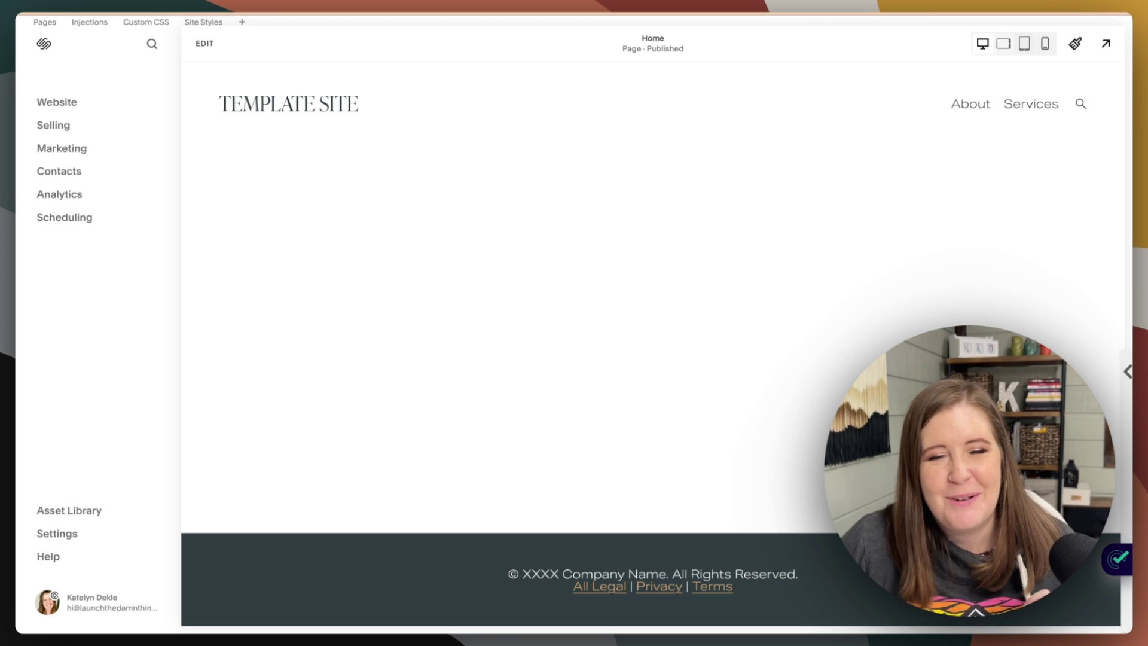
# - Look over the About page's settings in Website pages, close them, and start editing Home
pyautogui.moveTo(513, 311)
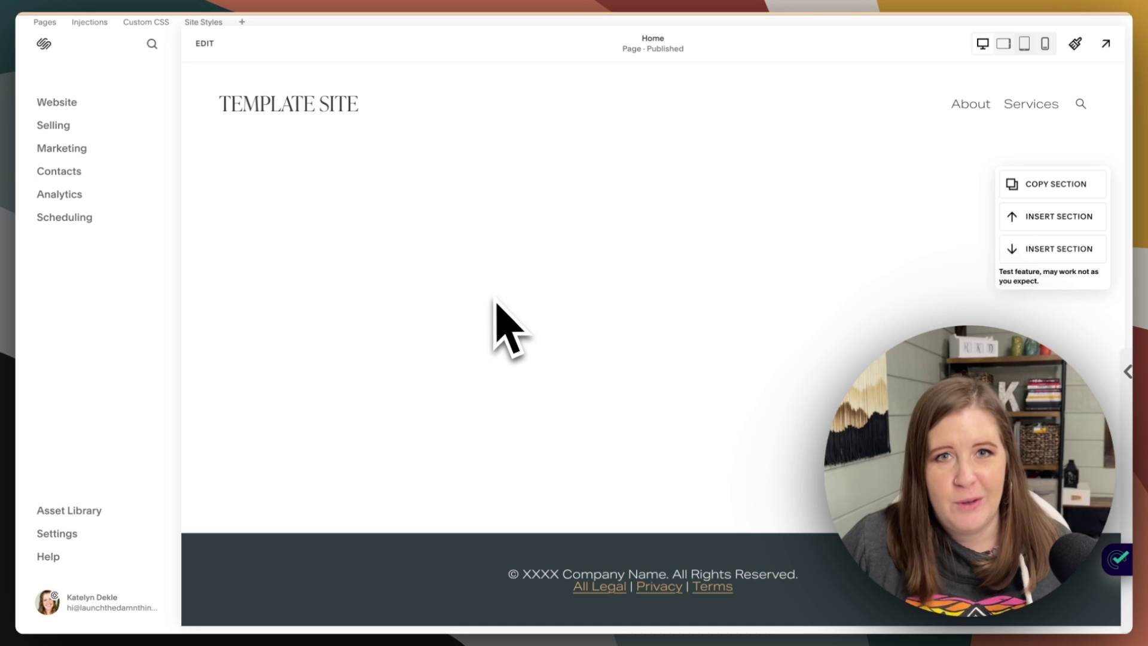
pyautogui.click(66, 106)
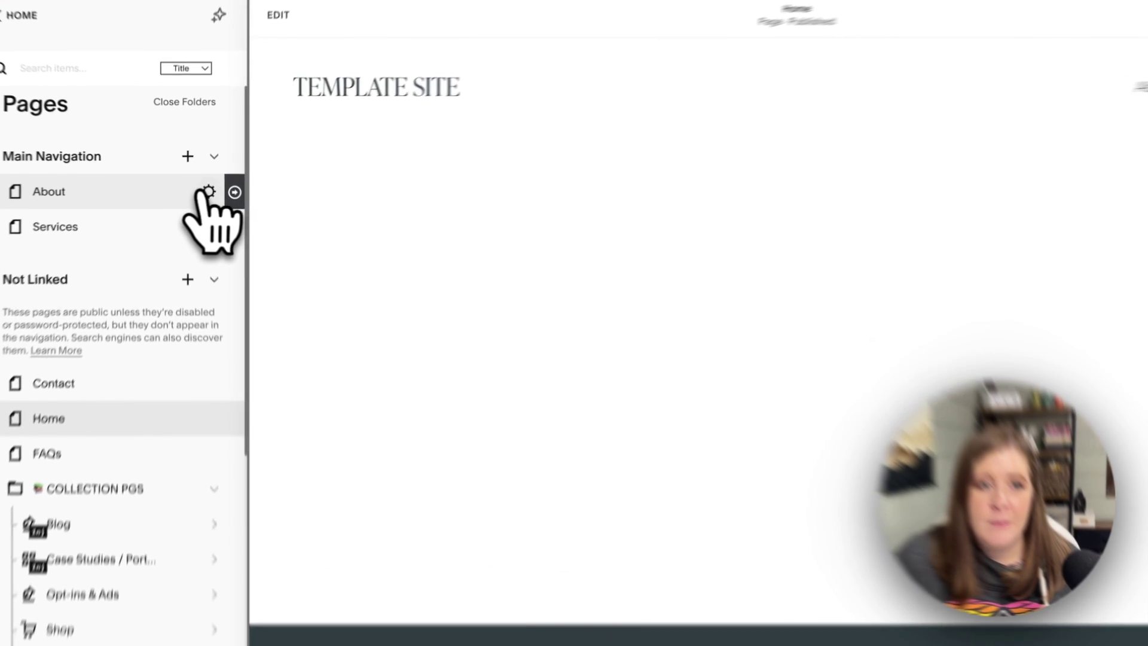
pyautogui.click(224, 186)
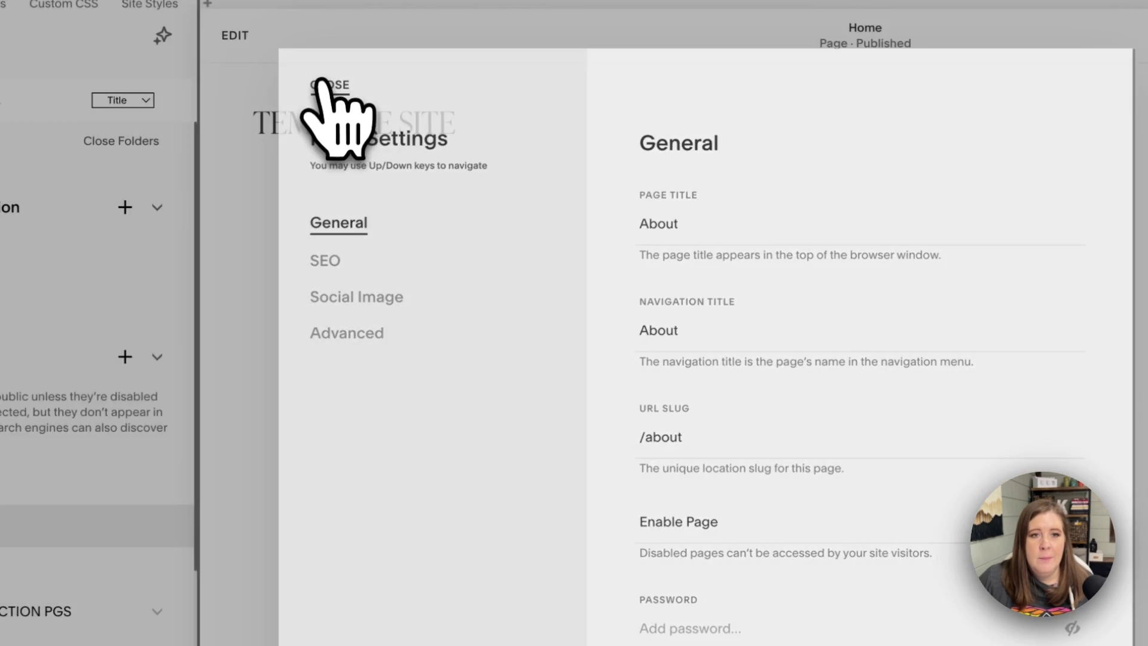
pyautogui.click(323, 85)
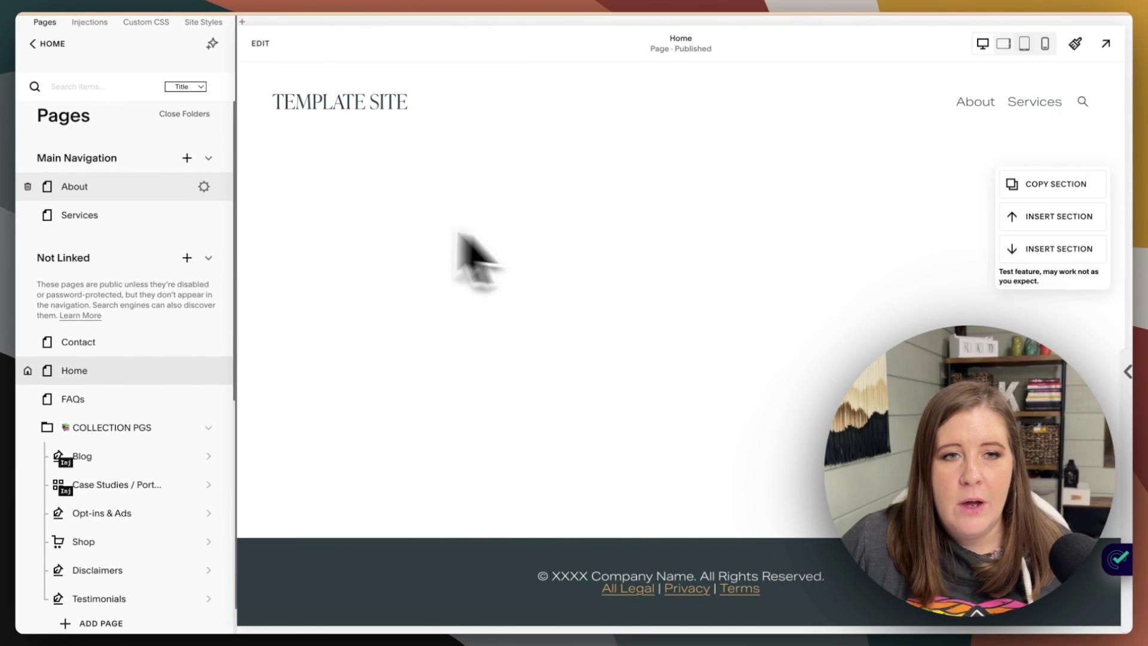
pyautogui.click(259, 44)
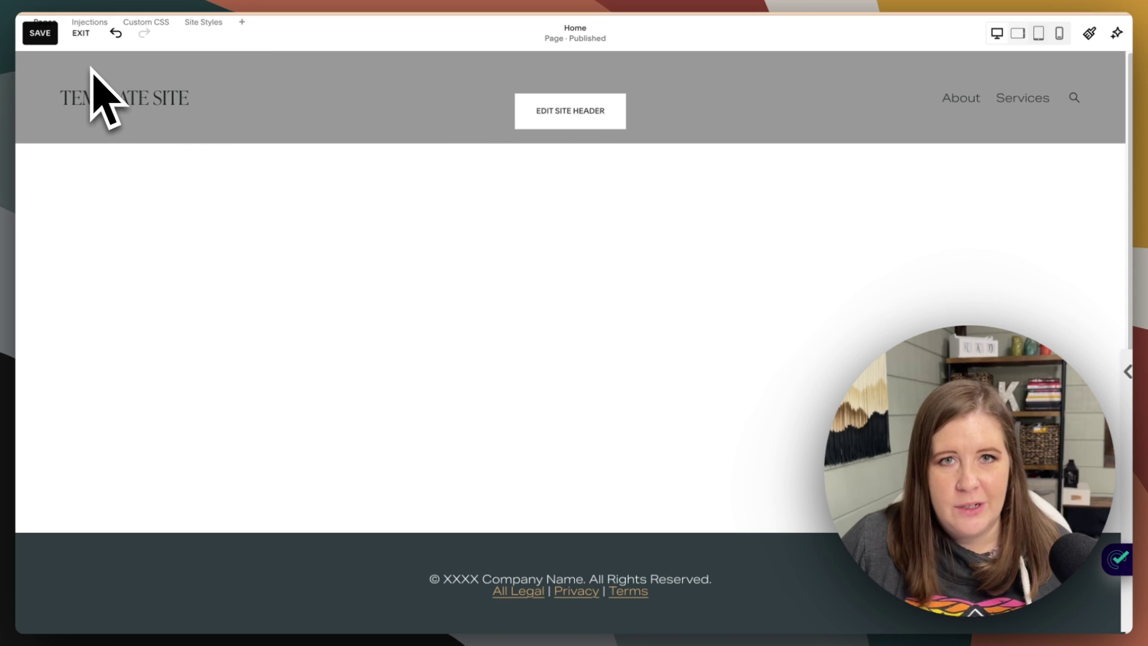
# - Exit edit mode, view the FAQs page, then open the Testimonials blog collection
pyautogui.click(81, 33)
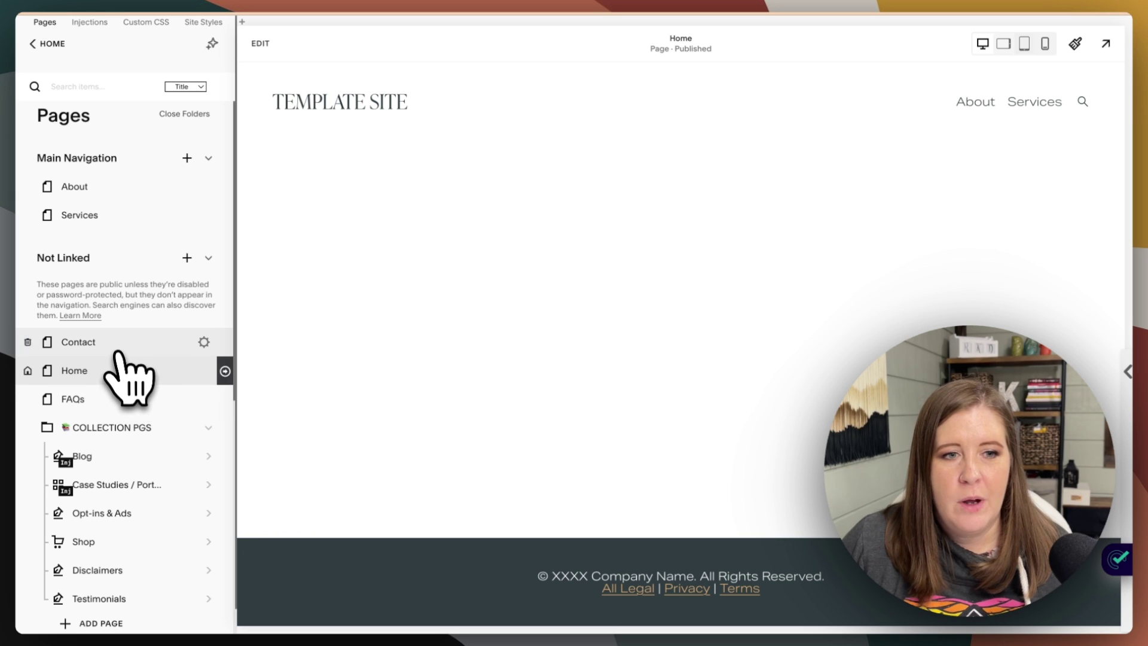
pyautogui.click(123, 399)
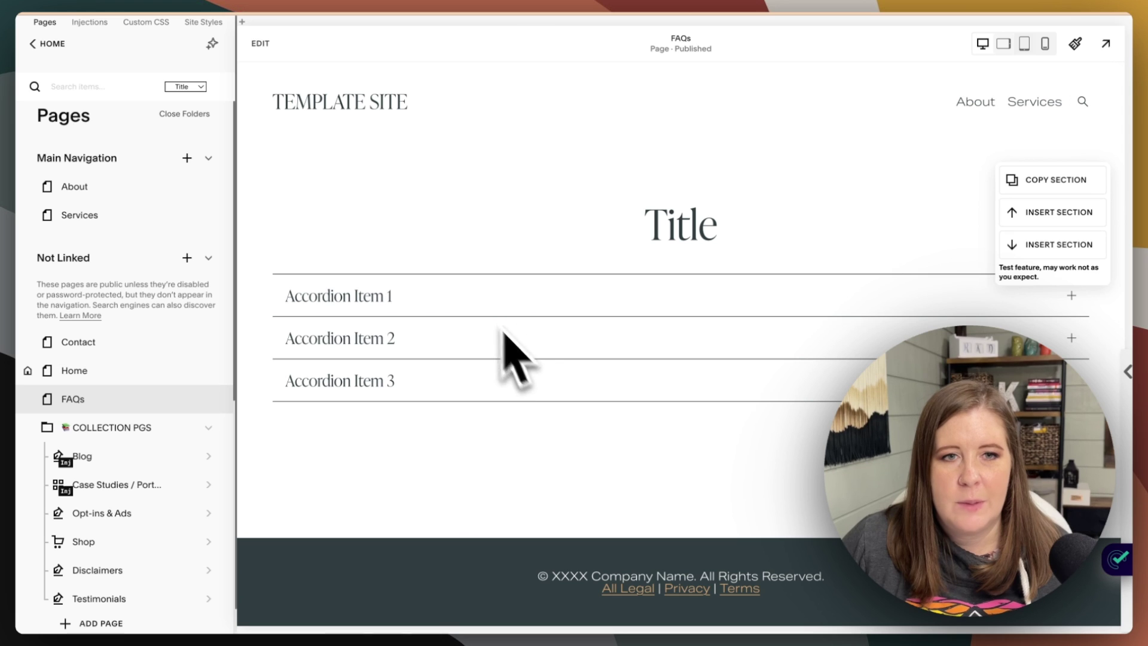
pyautogui.scroll(-2, 122, 317)
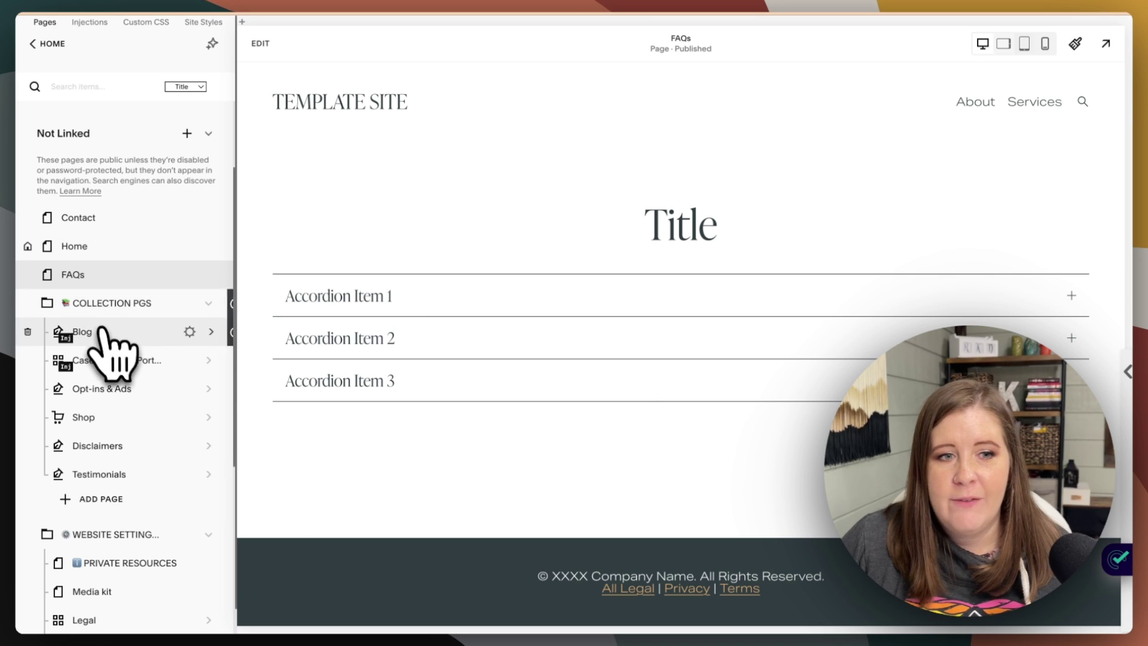
pyautogui.moveTo(112, 475)
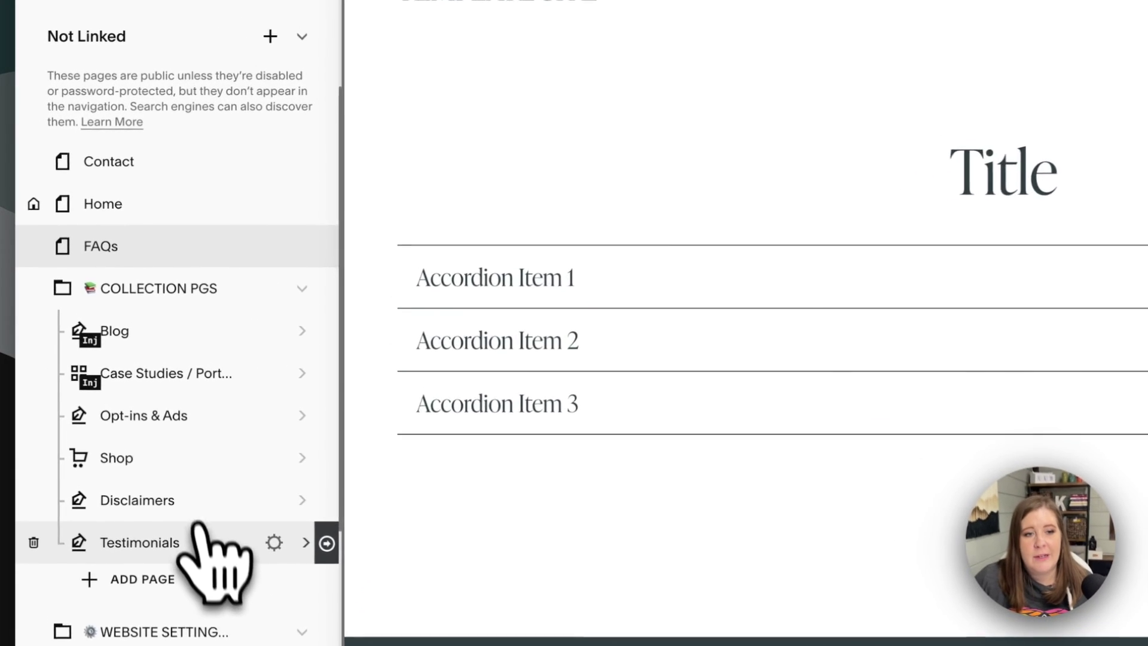
pyautogui.click(100, 474)
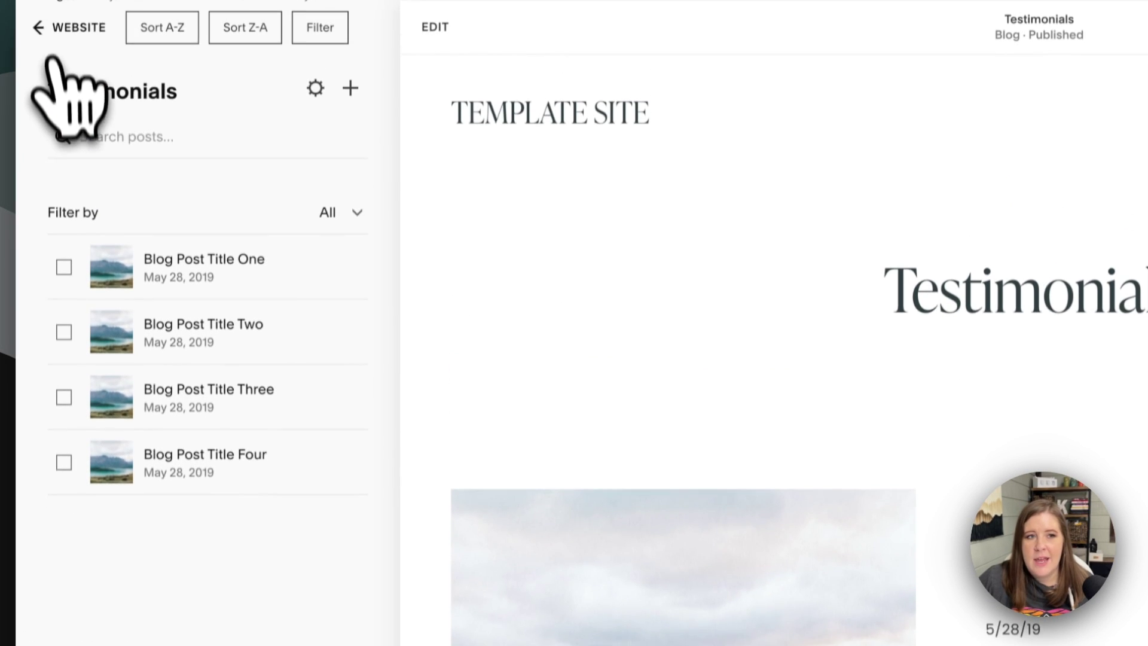
# - Check the Blog collection's posts and return to the full pages list
pyautogui.click(53, 44)
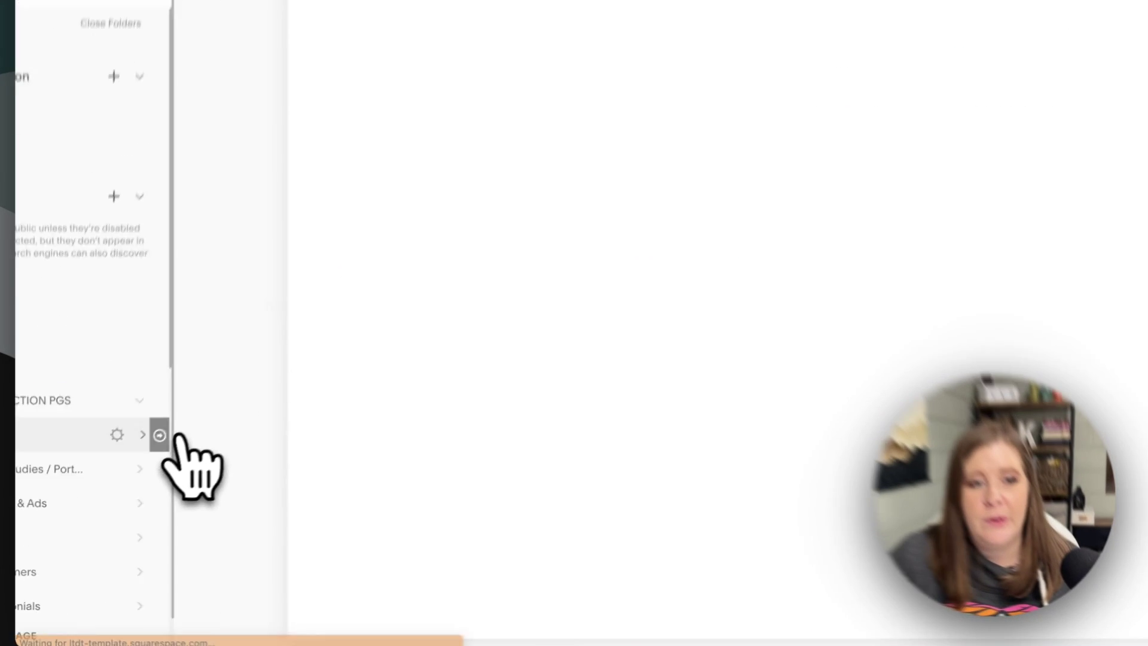
pyautogui.click(329, 403)
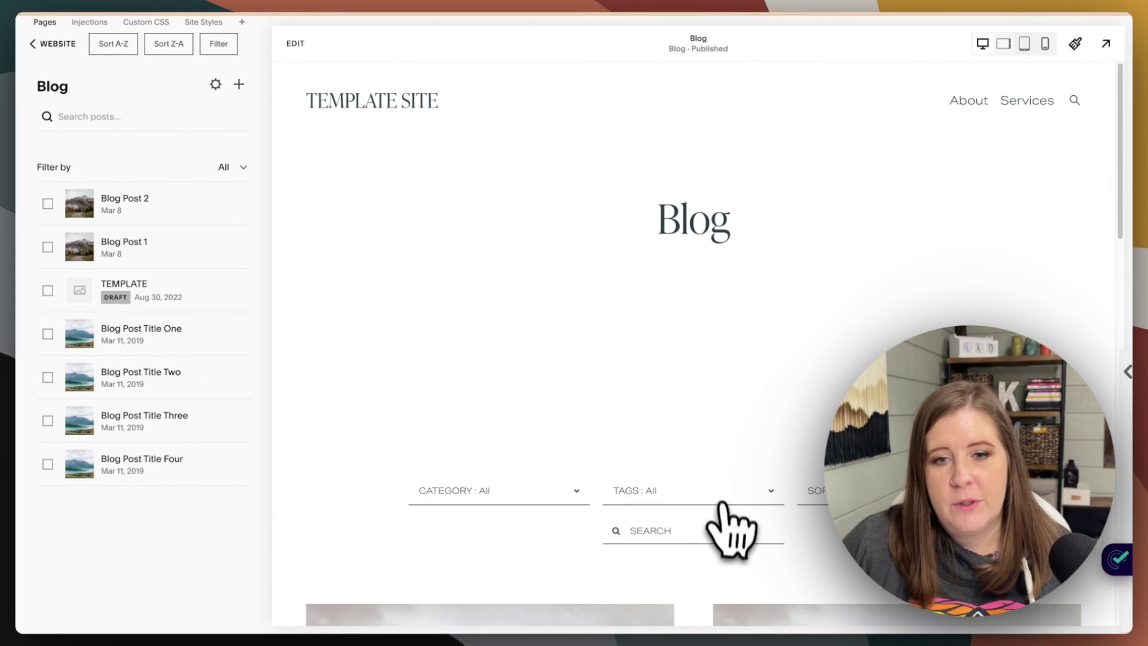
pyautogui.click(48, 44)
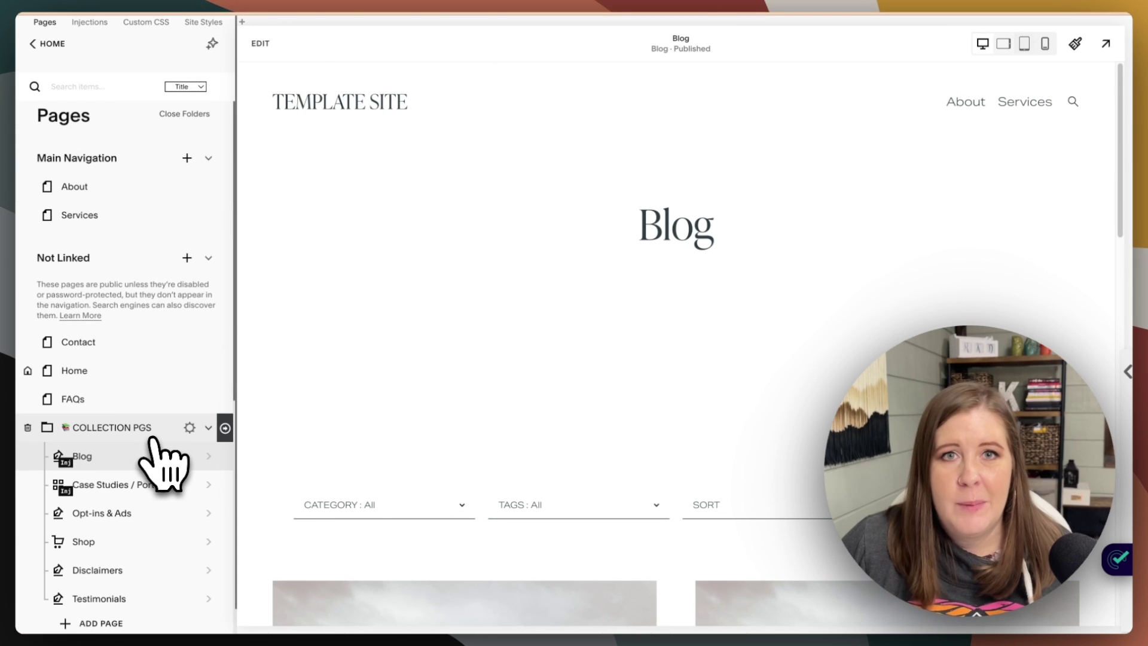
# - Review the Case Studies / Portfolio collection's code injection settings, then close them
pyautogui.scroll(-5, 145, 437)
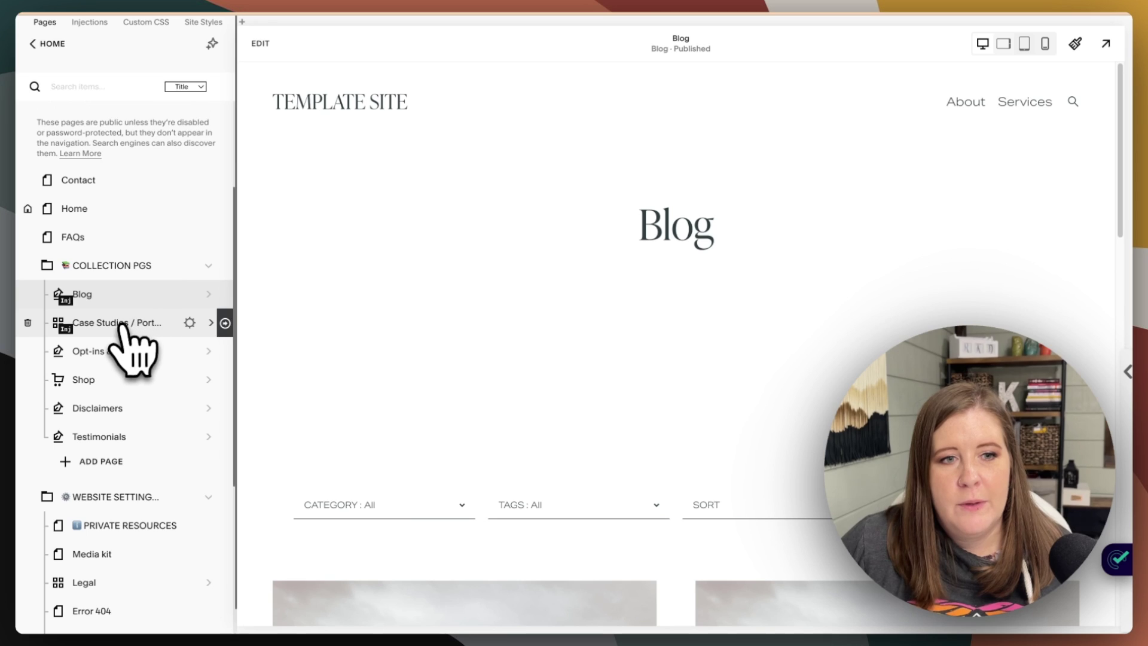
pyautogui.click(123, 324)
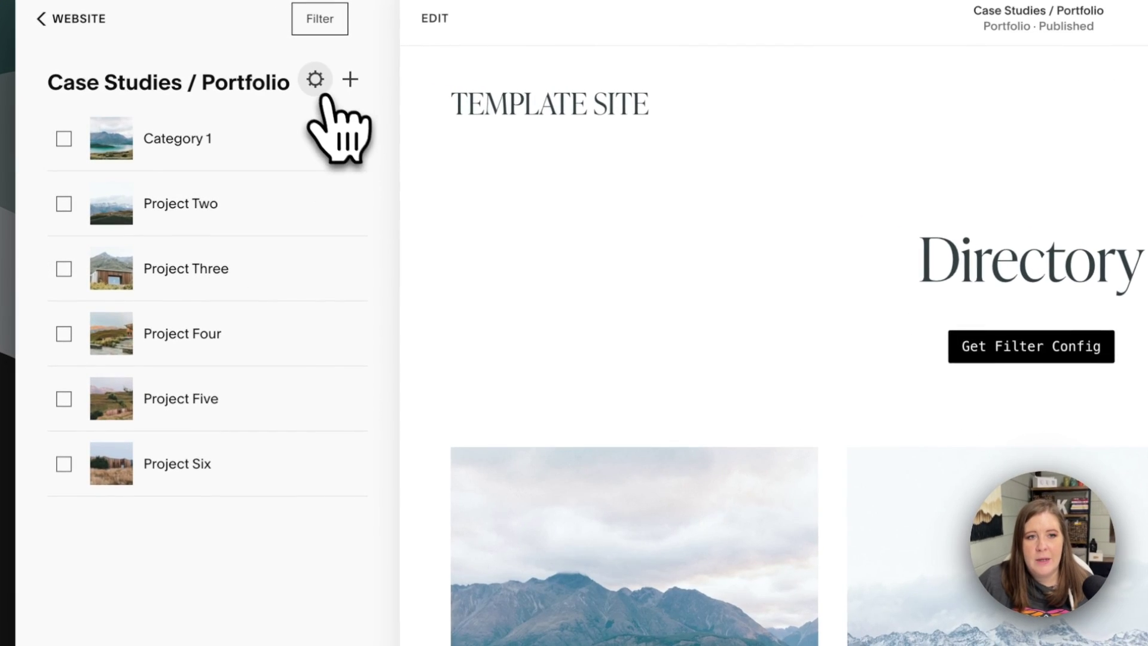
pyautogui.click(323, 95)
pyautogui.click(497, 316)
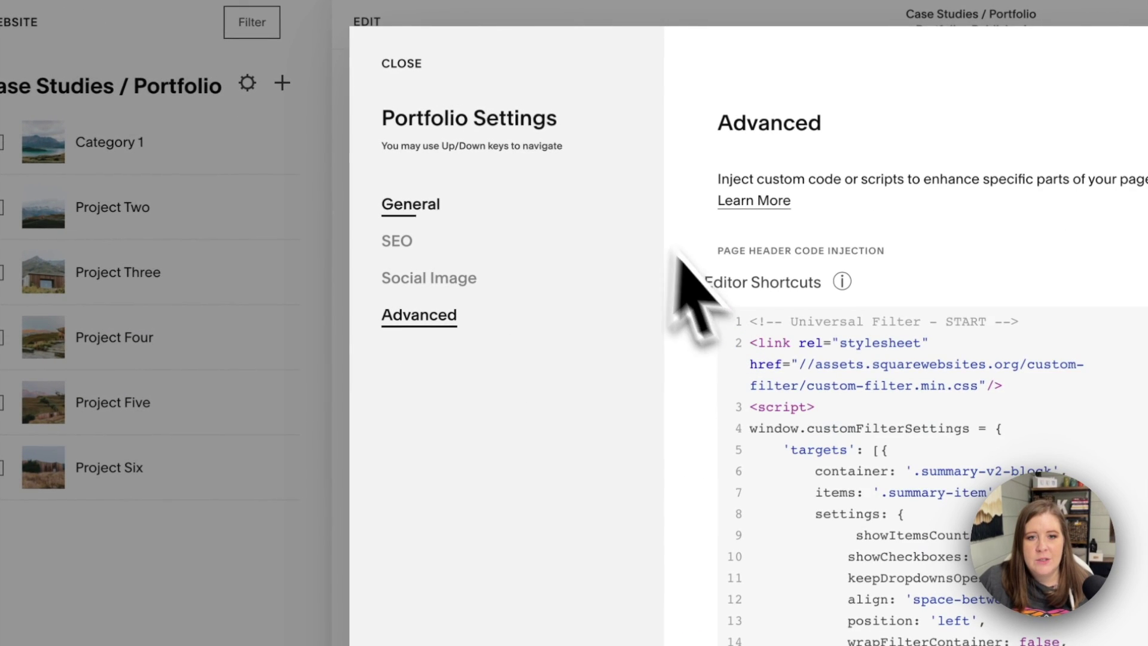
pyautogui.click(401, 64)
pyautogui.click(9, 23)
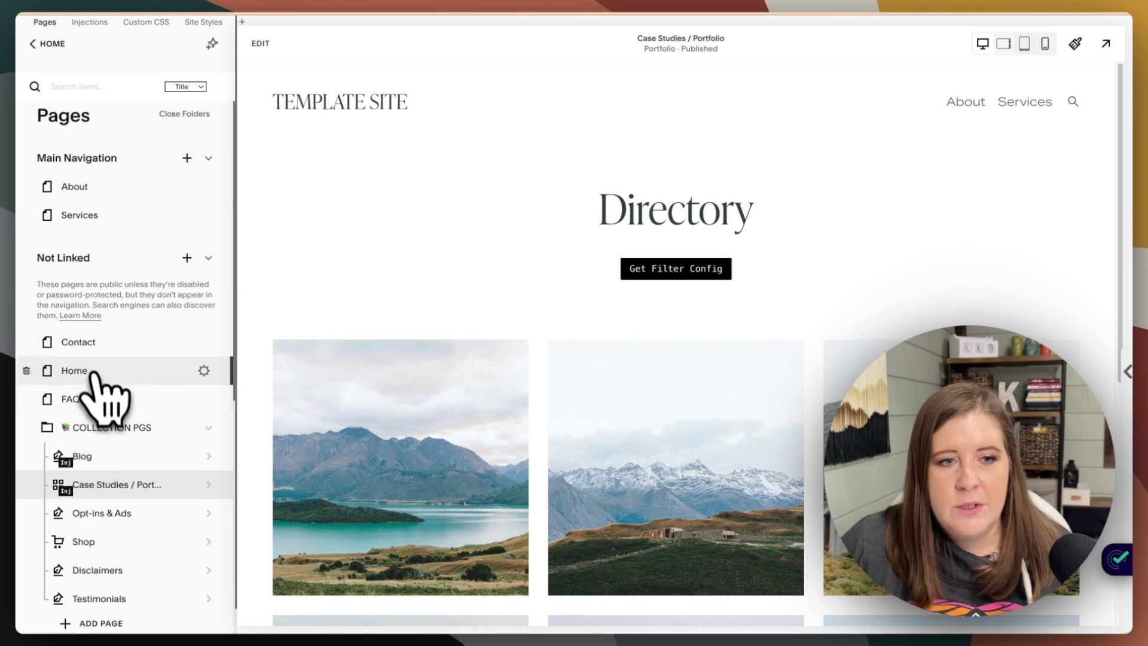
# - Collapse COLLECTION PGS, scroll through the PRIVATE RESOURCES page, then open the Media kit page
pyautogui.click(208, 427)
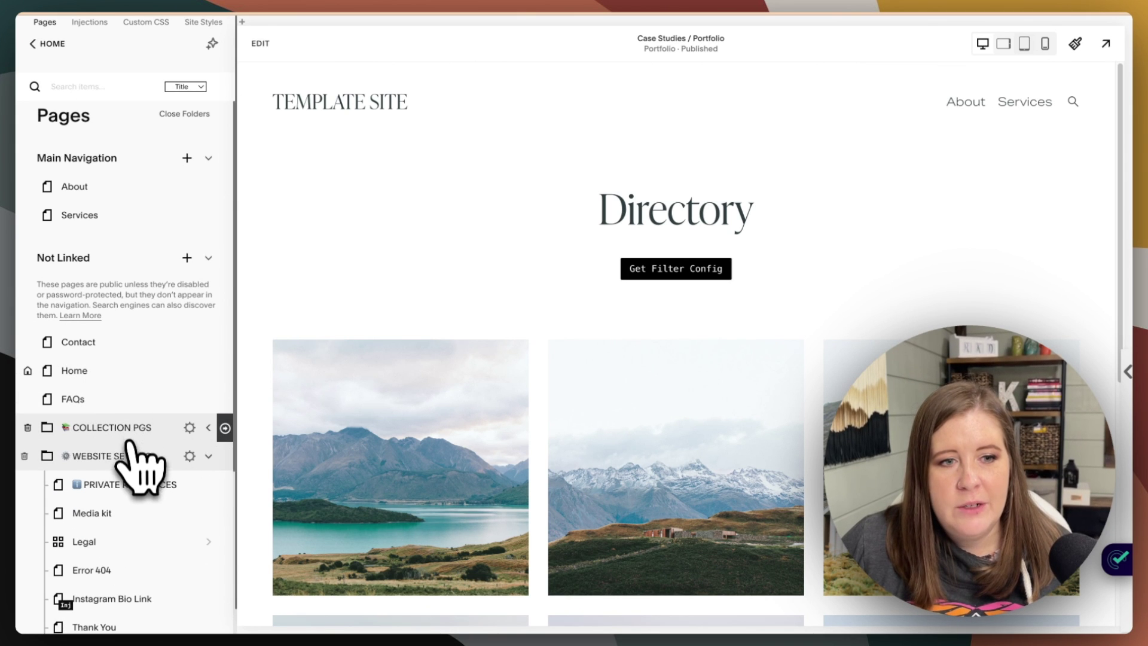
pyautogui.scroll(-5, 127, 445)
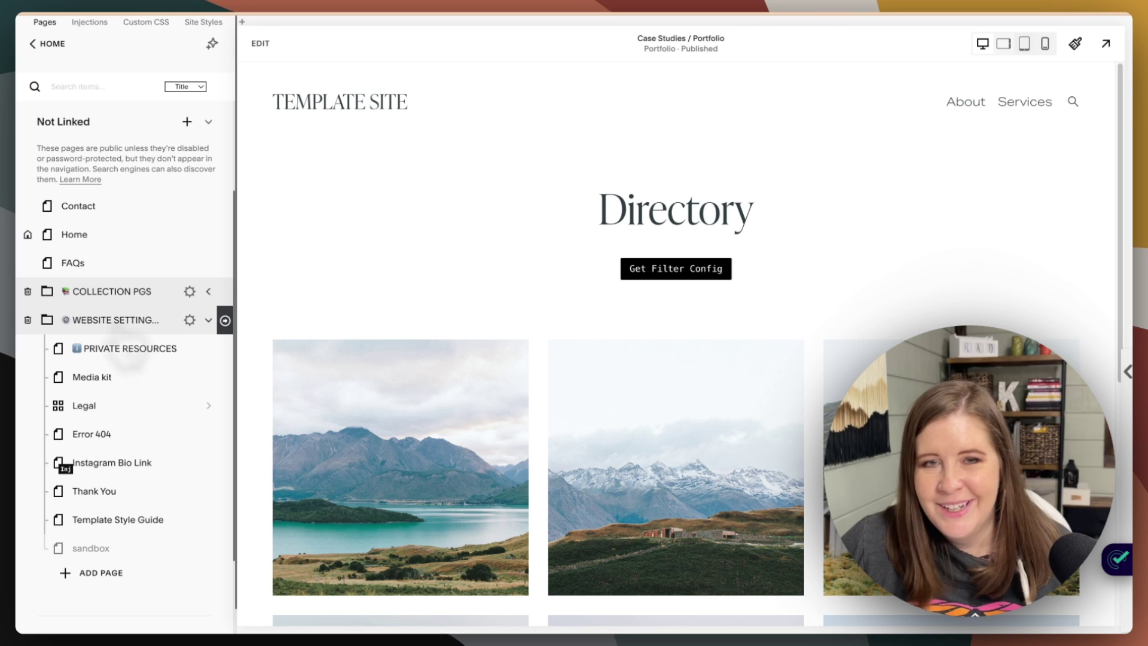
pyautogui.click(129, 352)
pyautogui.scroll(-5, 397, 320)
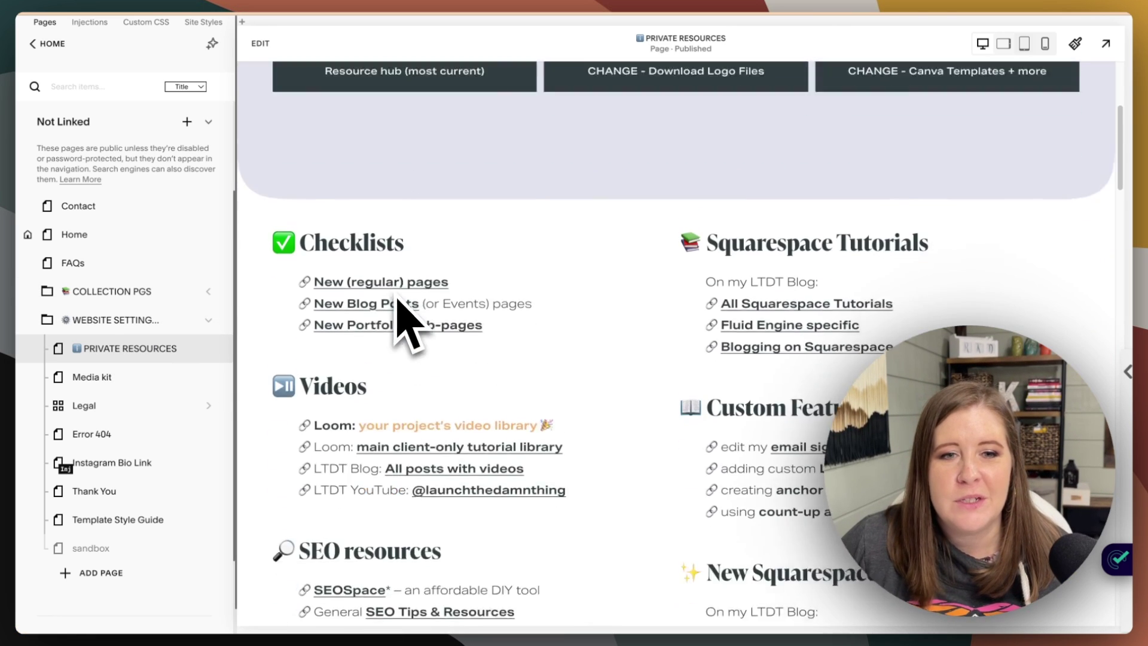
pyautogui.scroll(-7, 397, 299)
pyautogui.scroll(6, 436, 359)
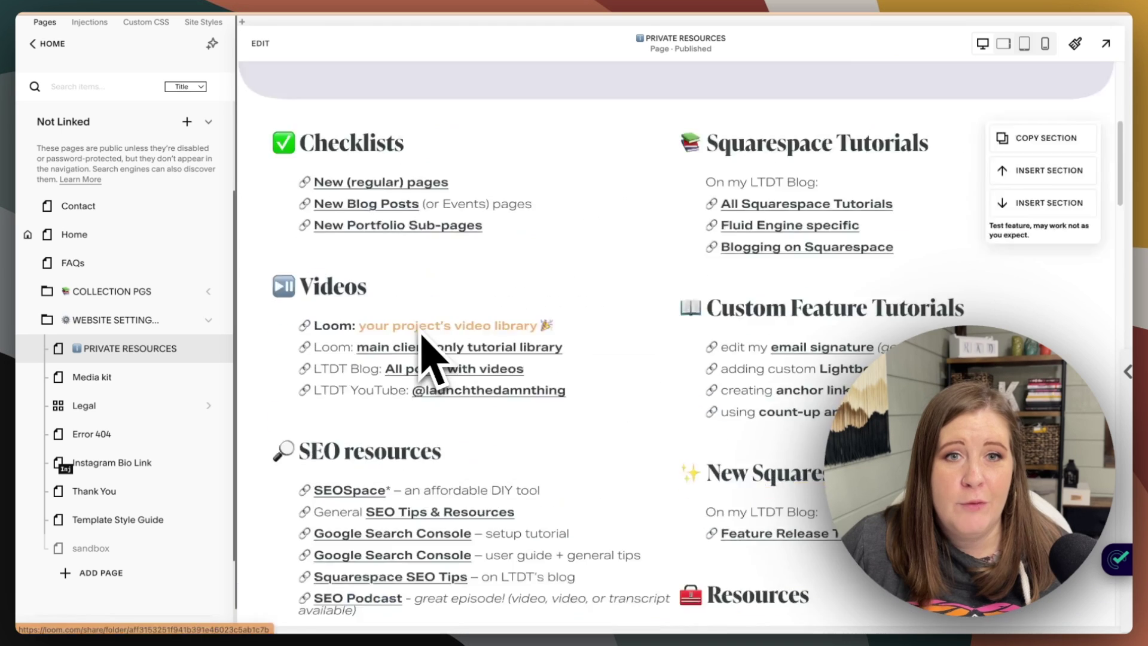
pyautogui.scroll(6, 428, 352)
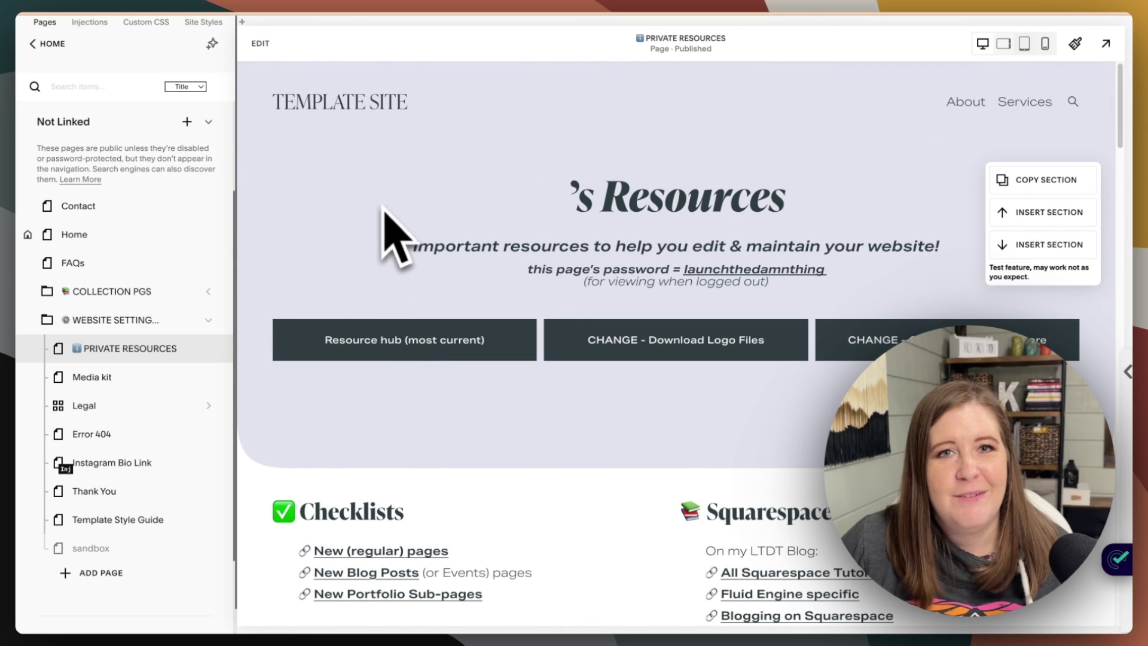
pyautogui.click(121, 384)
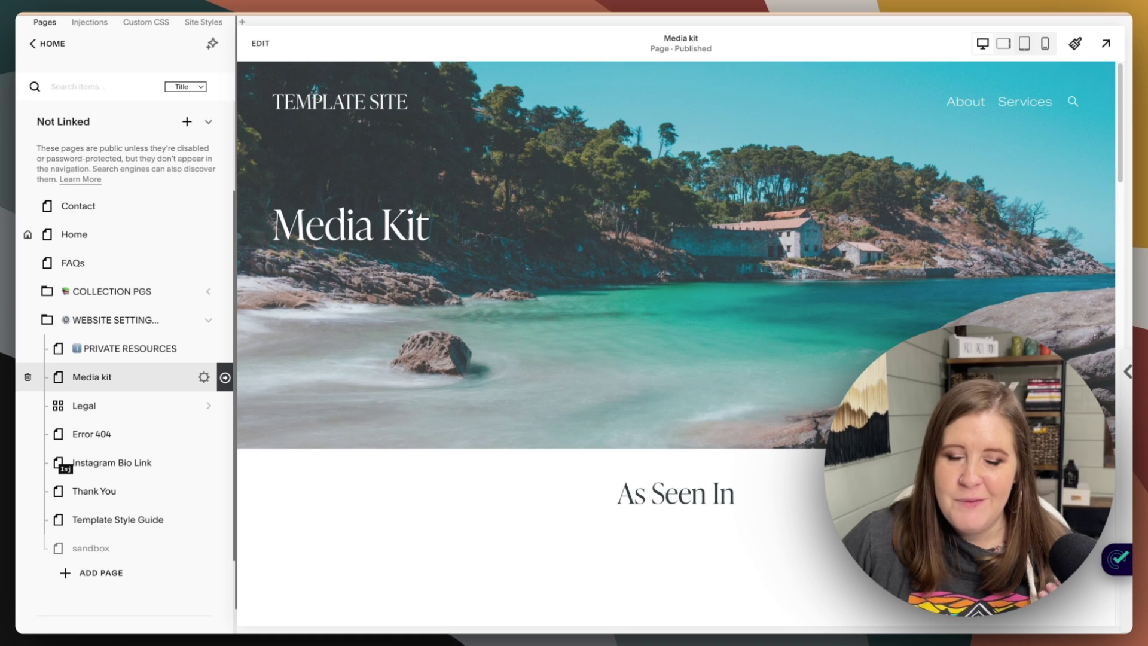
pyautogui.moveTo(395, 354)
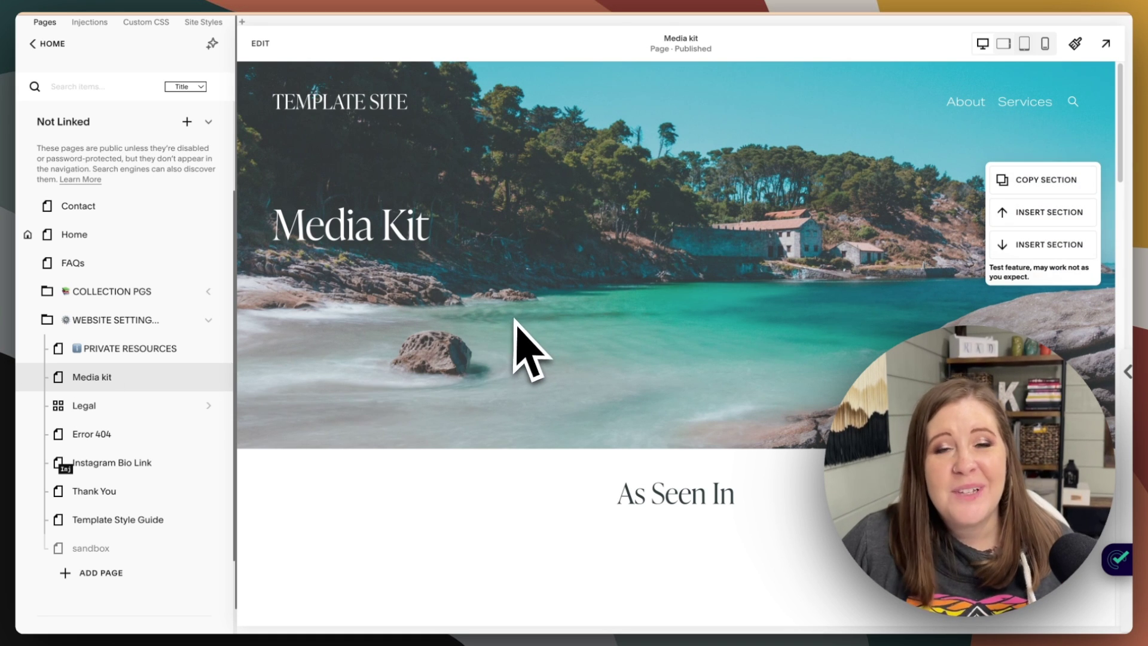
pyautogui.scroll(-5, 517, 315)
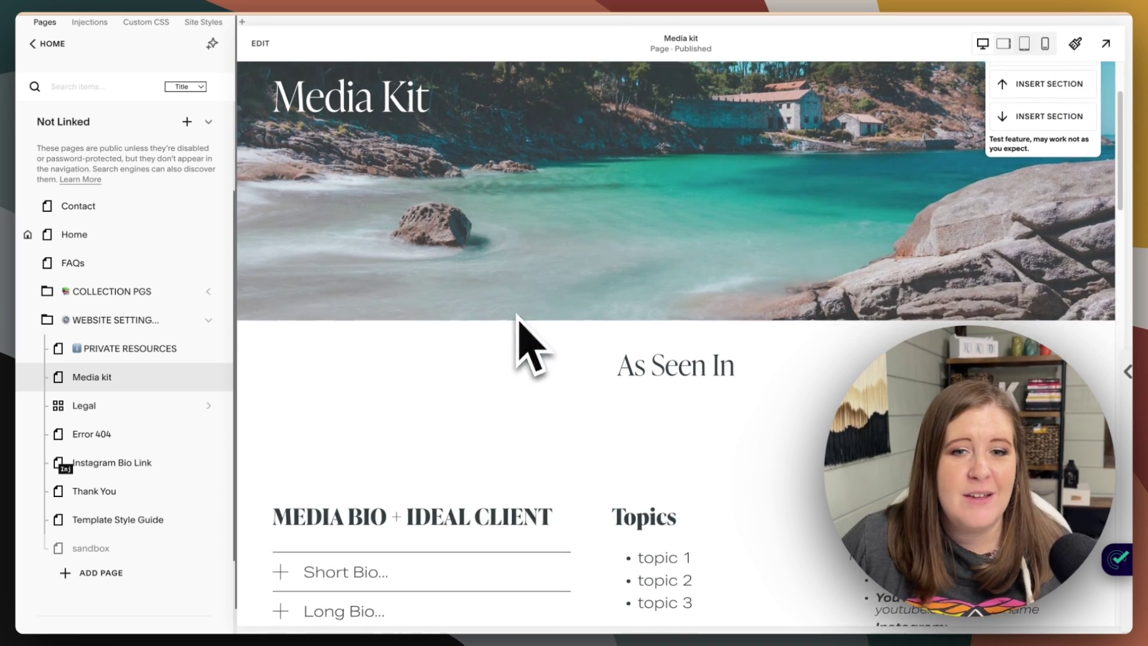
pyautogui.scroll(-2, 676, 321)
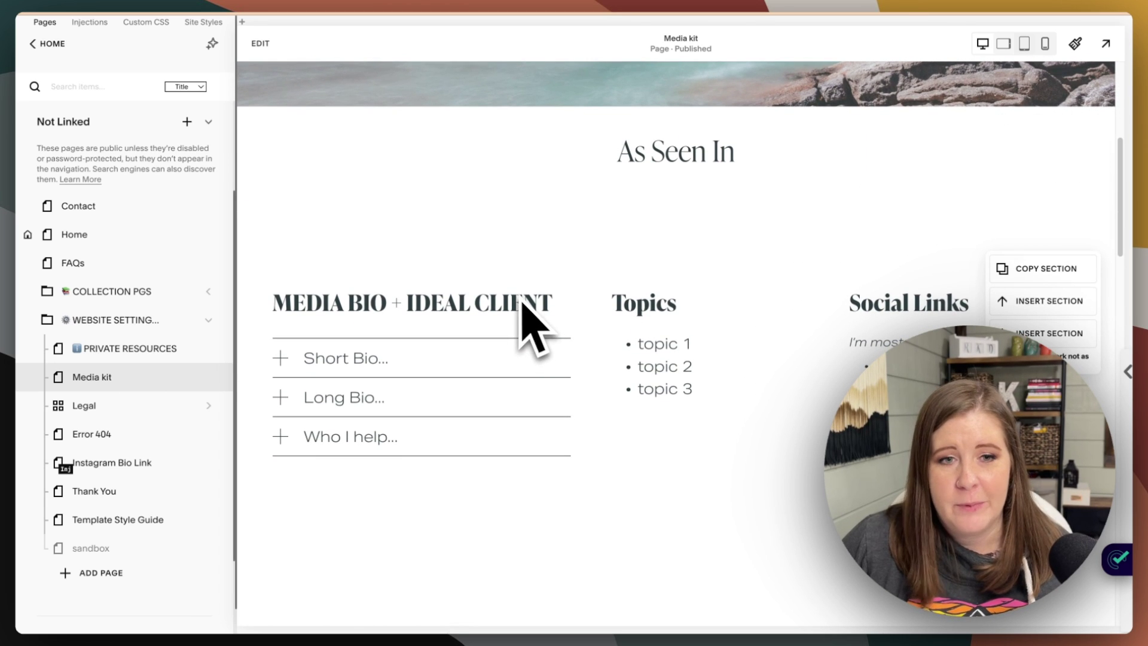
pyautogui.scroll(-8, 573, 281)
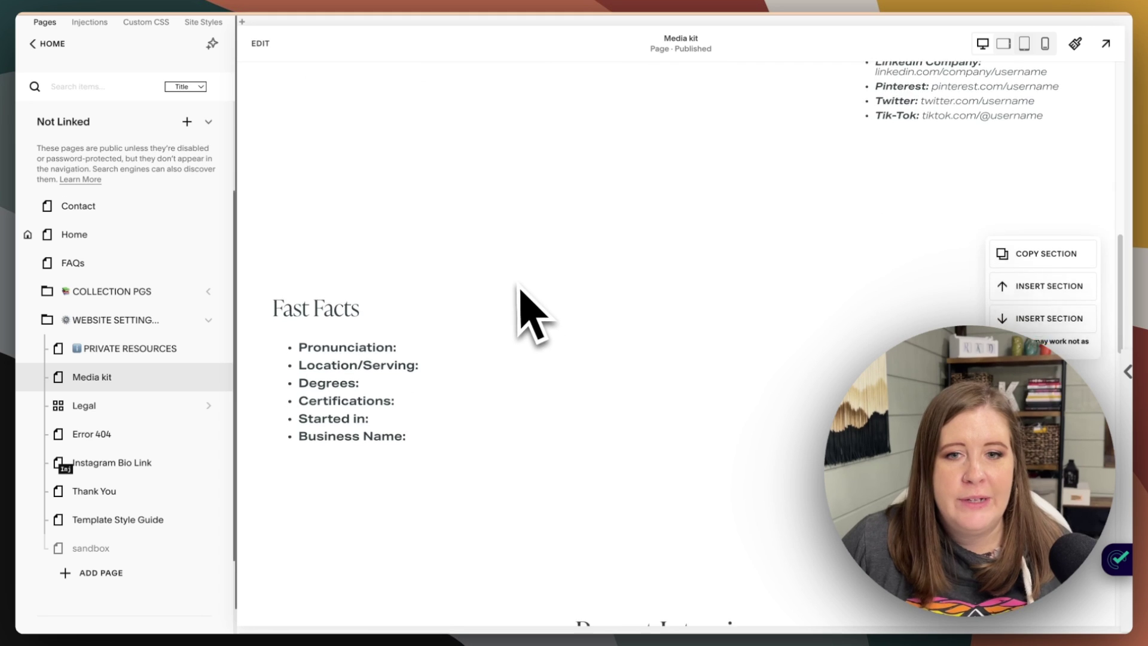
pyautogui.scroll(-10, 520, 293)
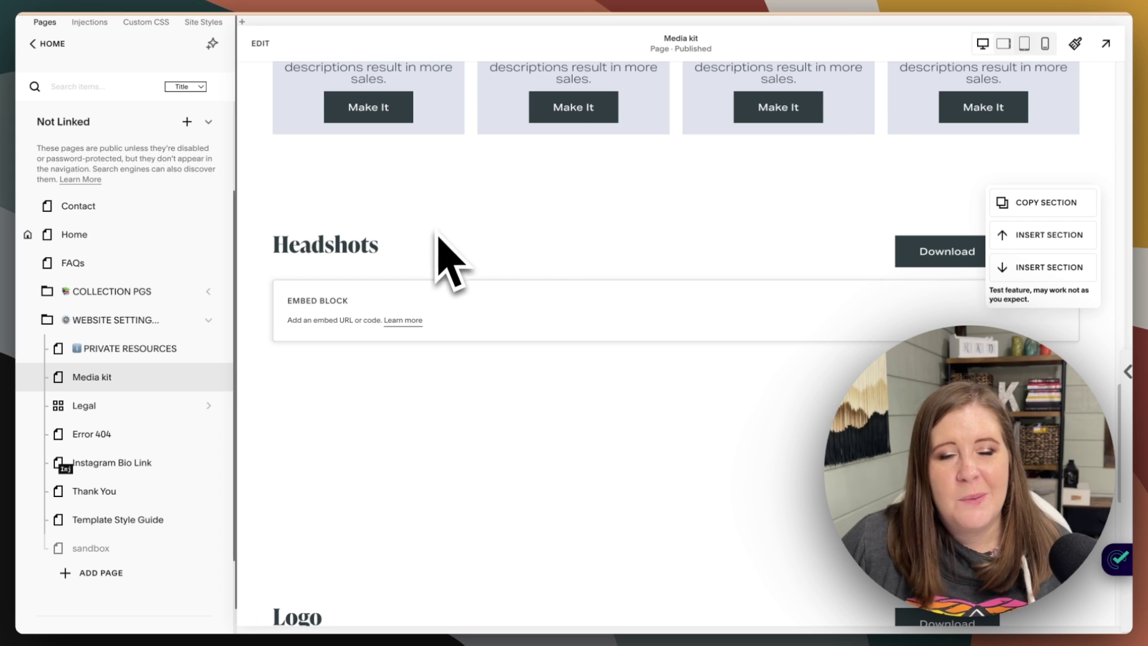
pyautogui.scroll(15, 449, 263)
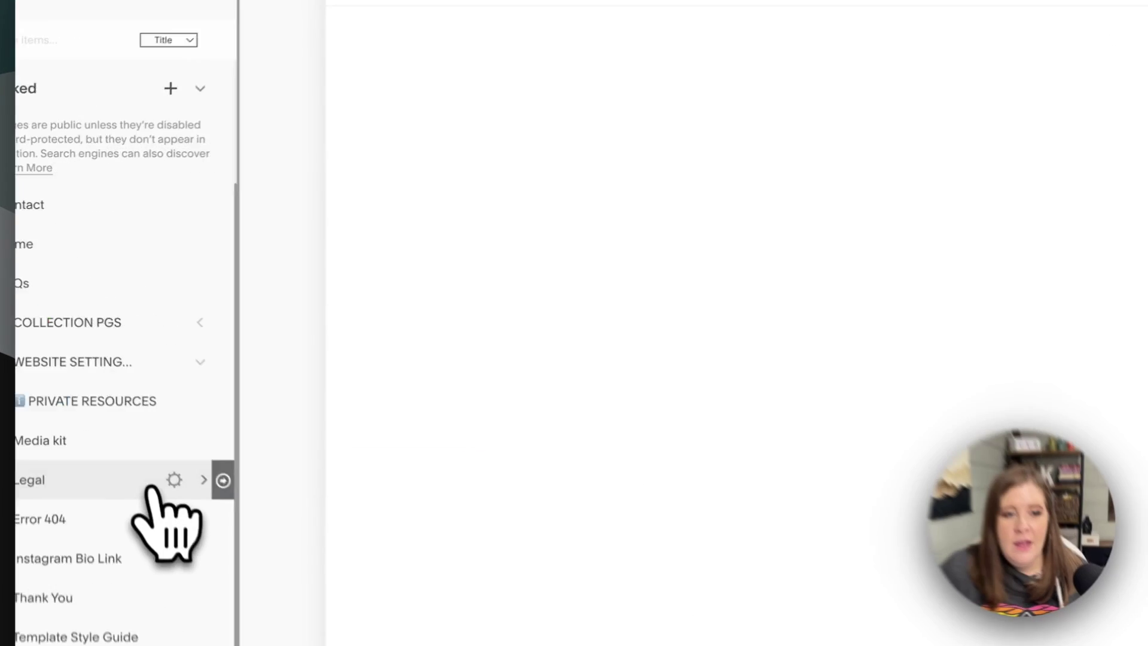
# - Open Legal, tick and untick the Privacy Policy and Cookie Policy entries, then go back to Pages
pyautogui.click(165, 408)
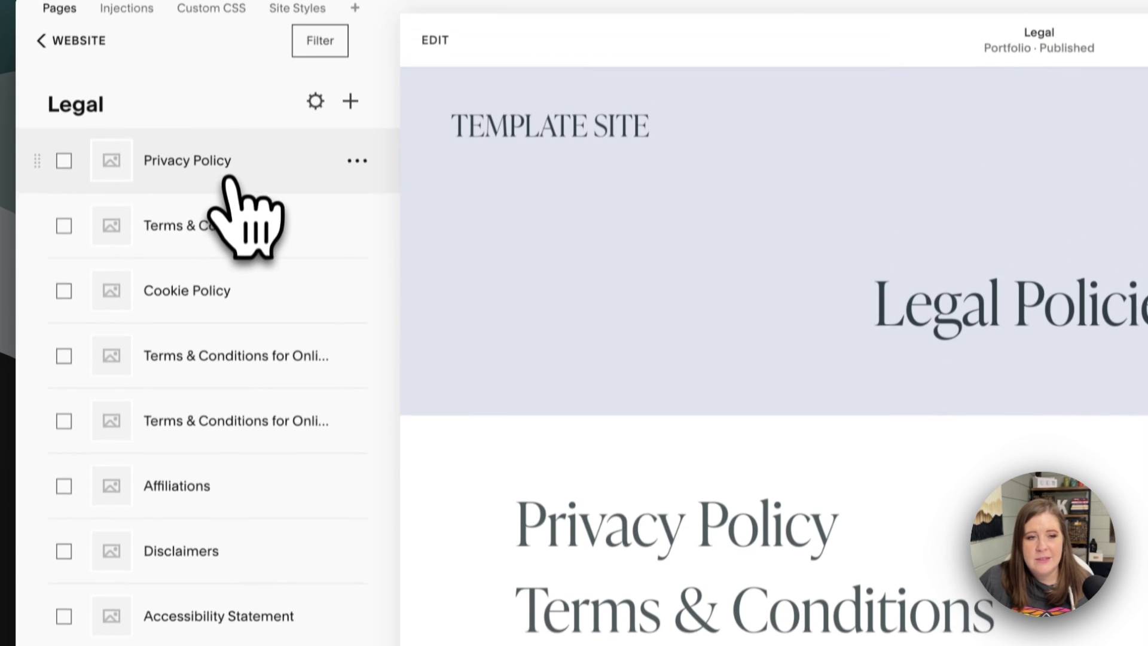
pyautogui.click(64, 160)
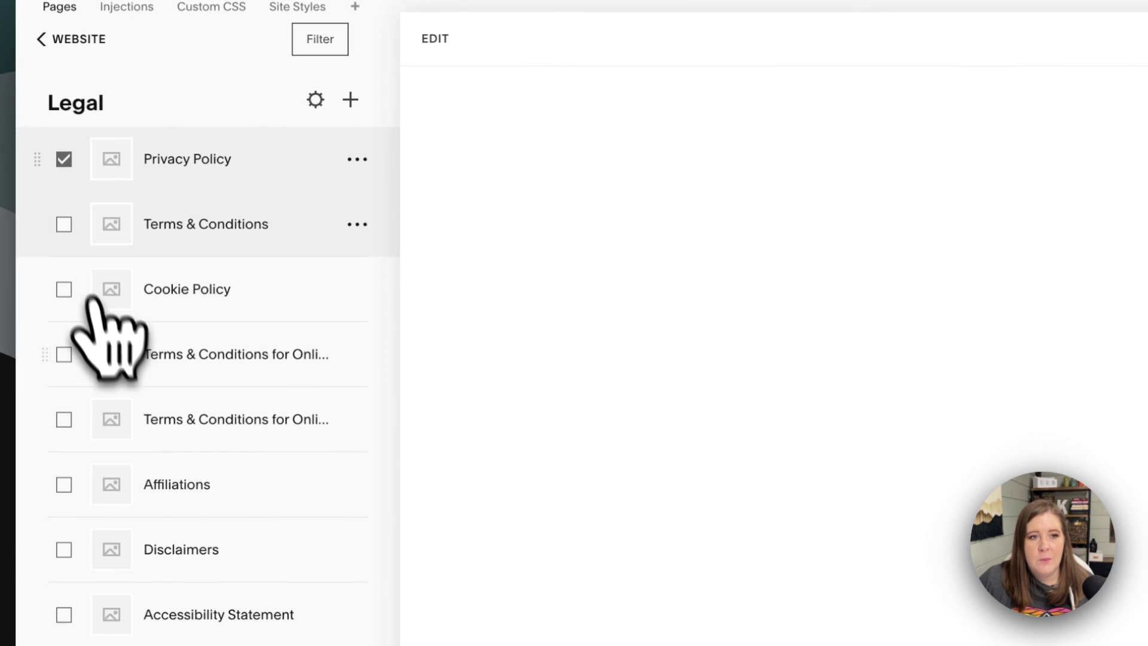
pyautogui.click(64, 290)
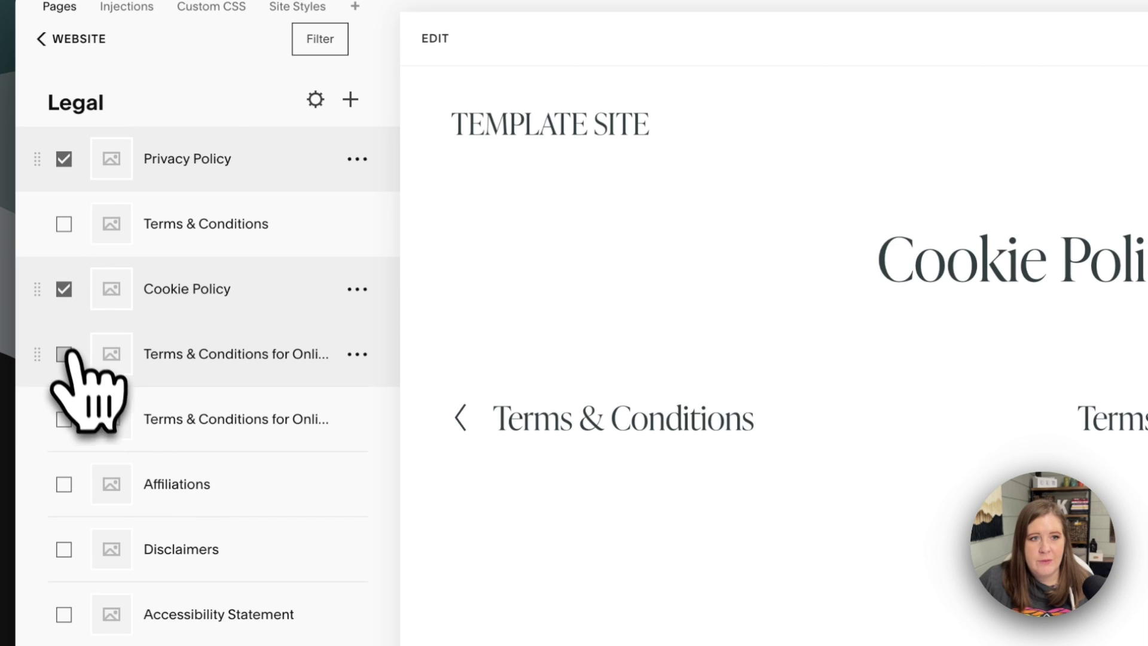
pyautogui.click(64, 289)
pyautogui.click(64, 159)
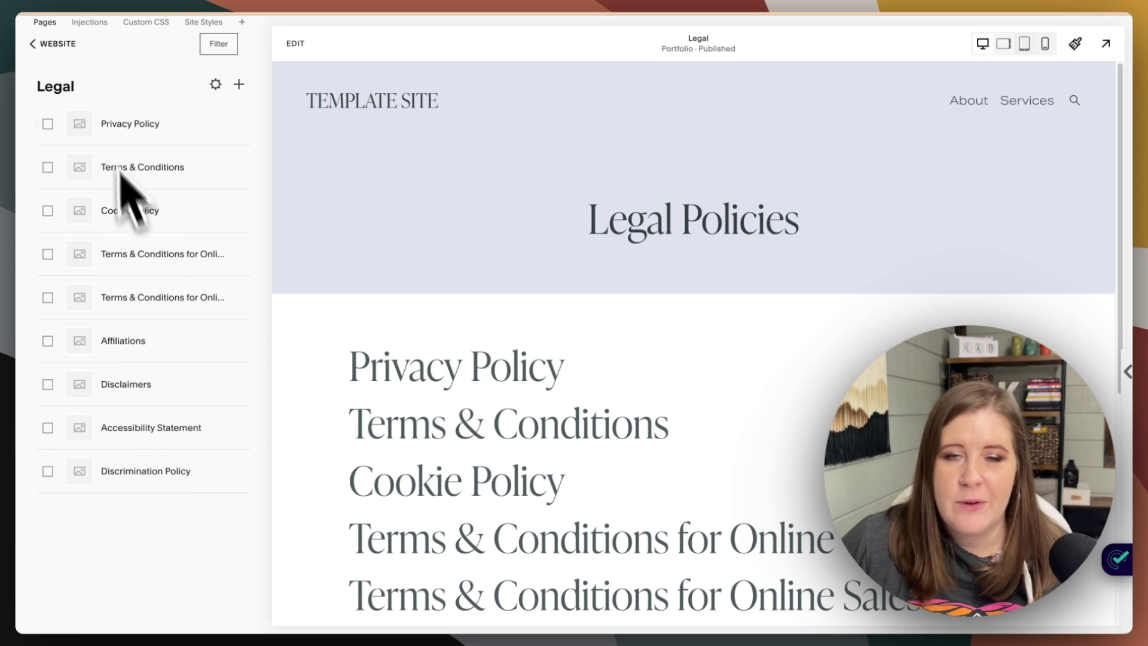
pyautogui.click(45, 44)
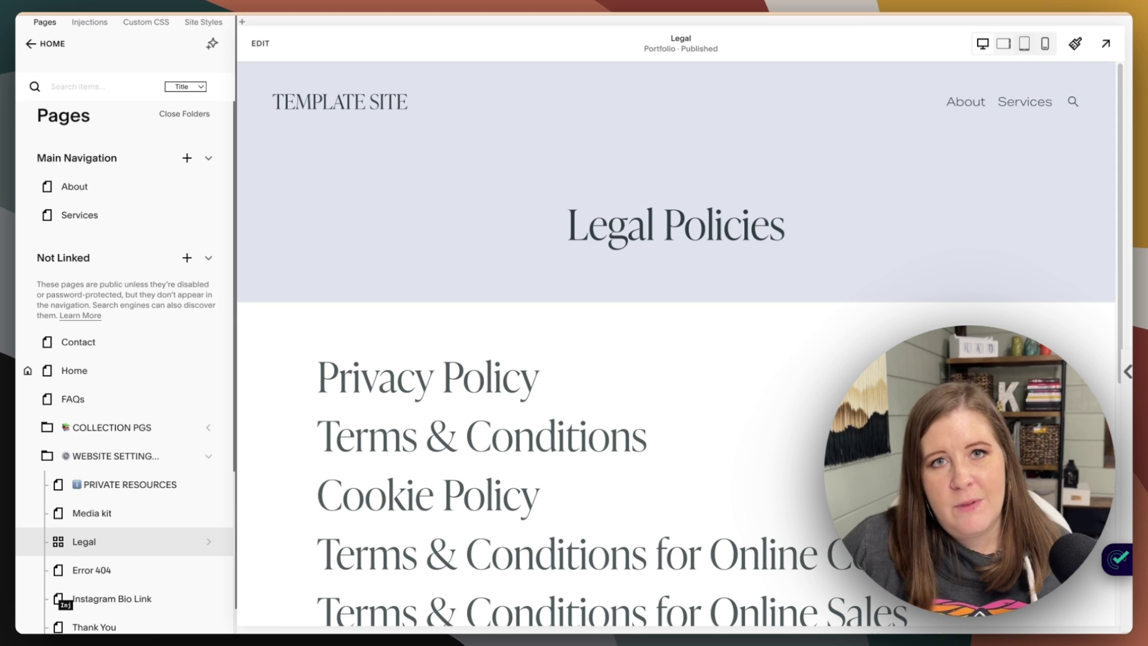
# - Open the Error 404 page, with its OOPS. heading, from lower in the Pages panel
pyautogui.scroll(-5, 158, 251)
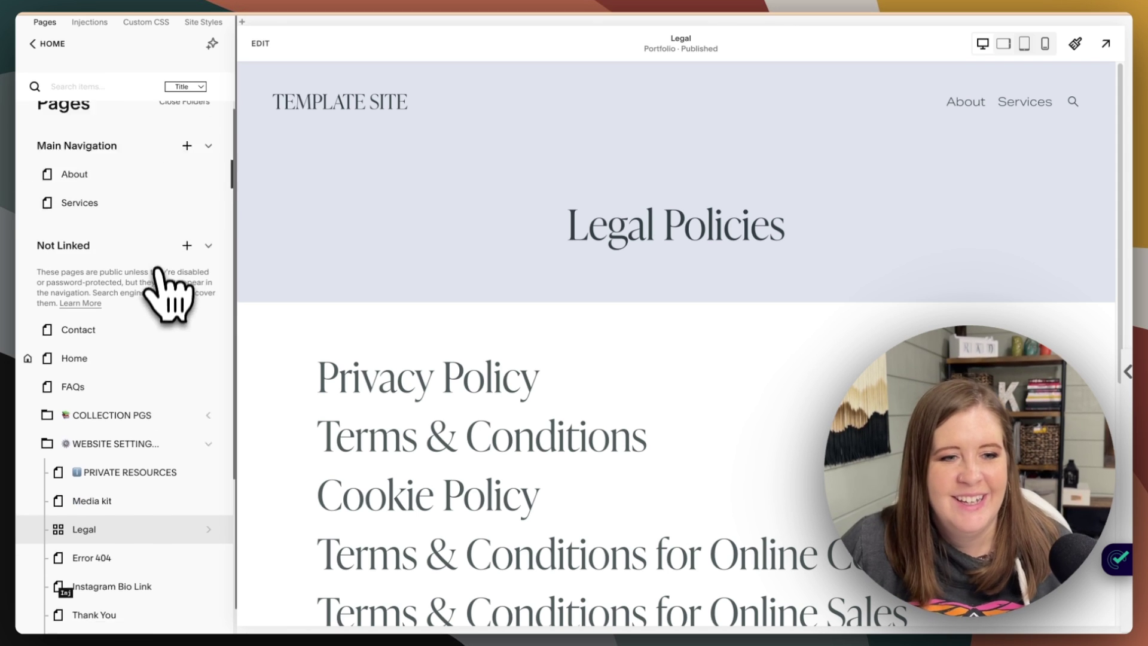
pyautogui.click(127, 370)
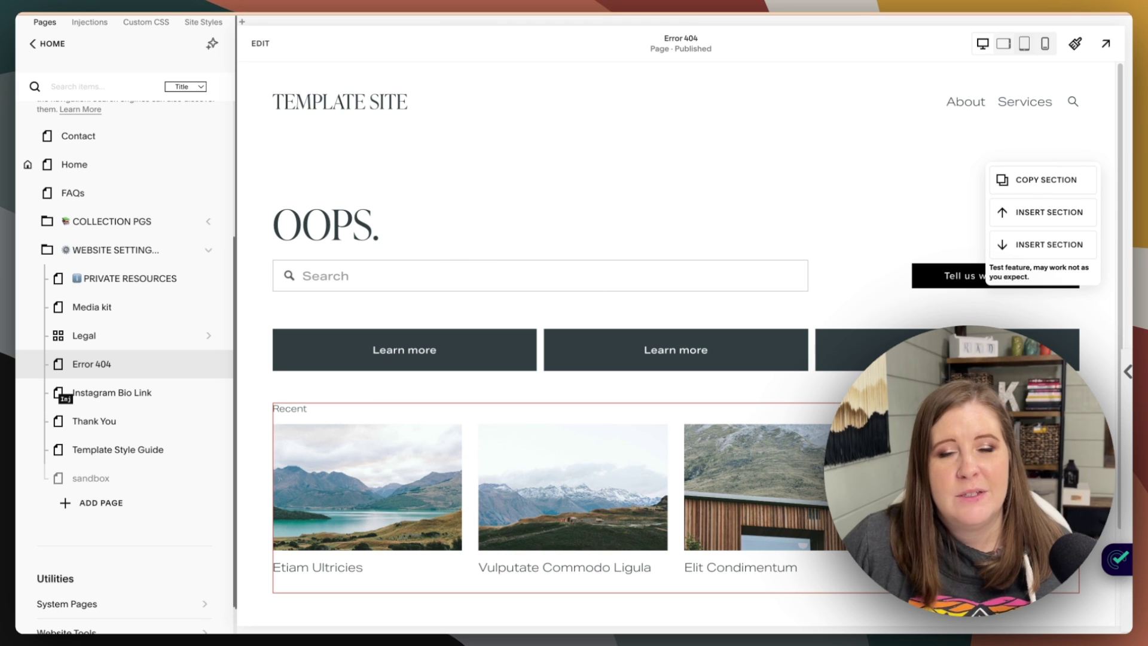
# - Scroll through the Instagram Bio Link page preview, then open the Thank You page
pyautogui.click(162, 393)
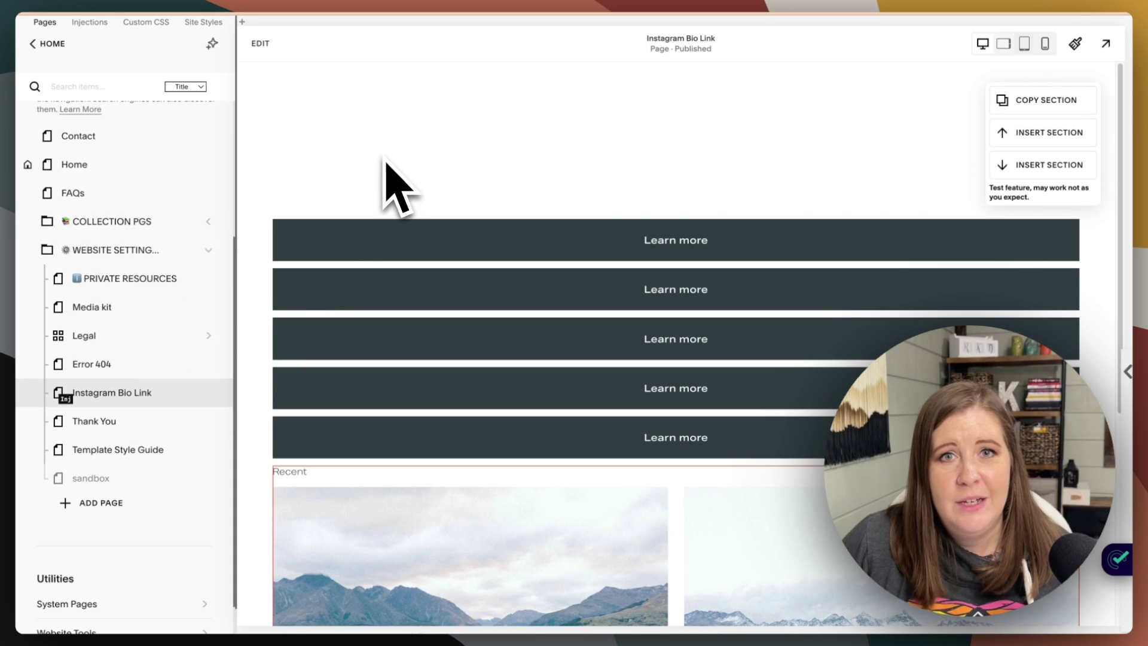
pyautogui.scroll(-5, 395, 185)
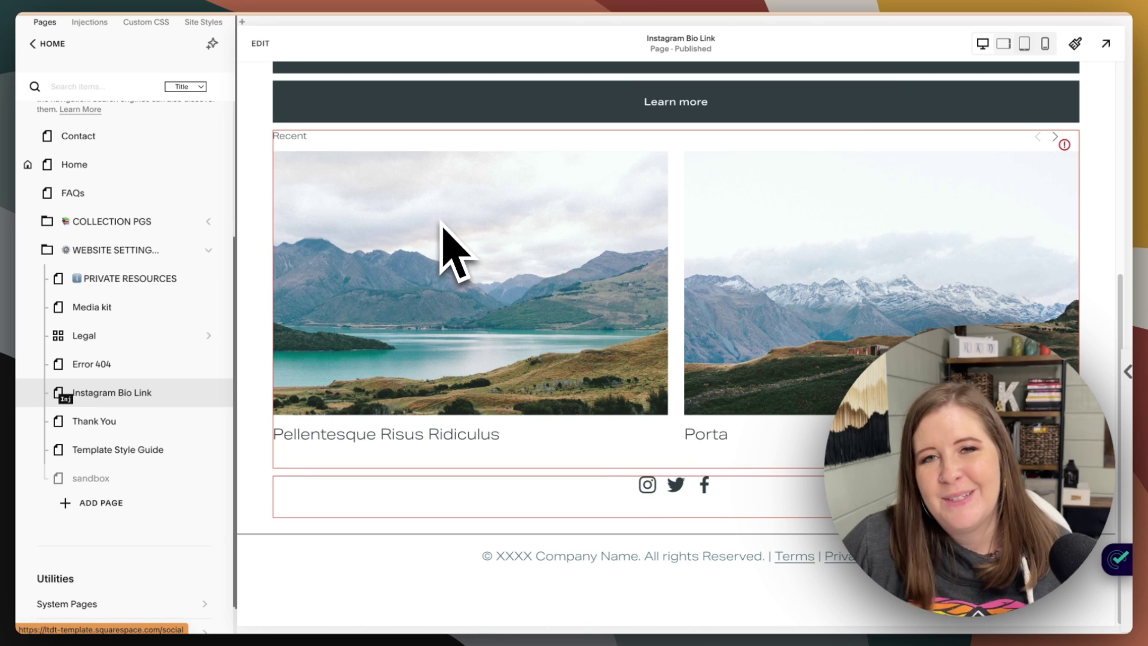
pyautogui.scroll(5, 455, 248)
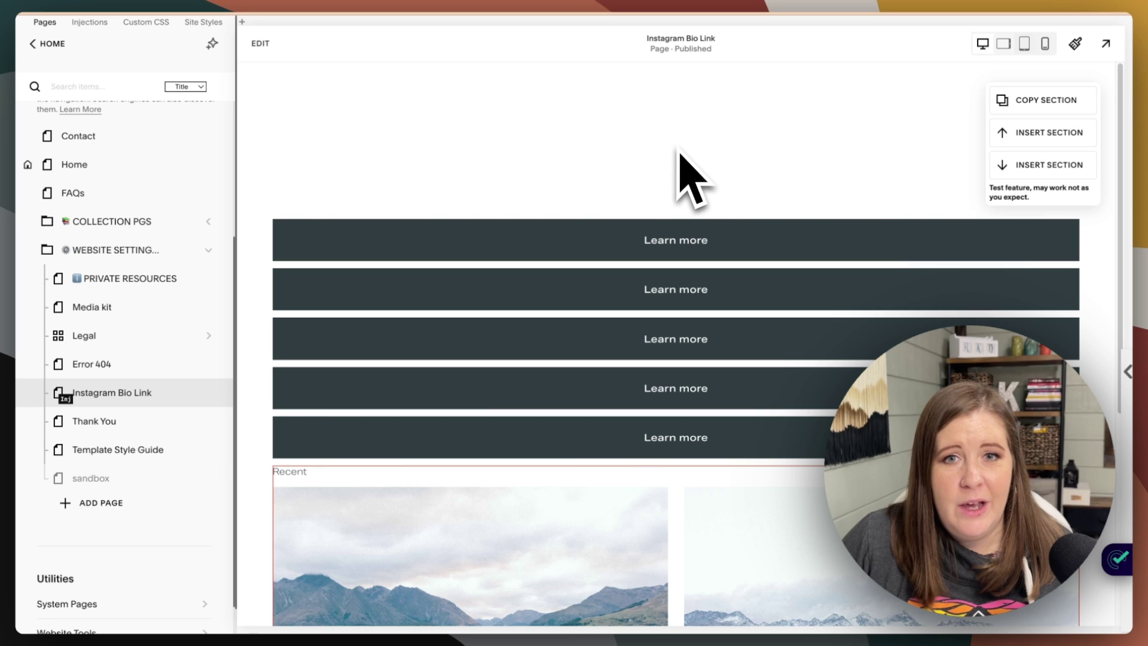
pyautogui.scroll(-1, 661, 174)
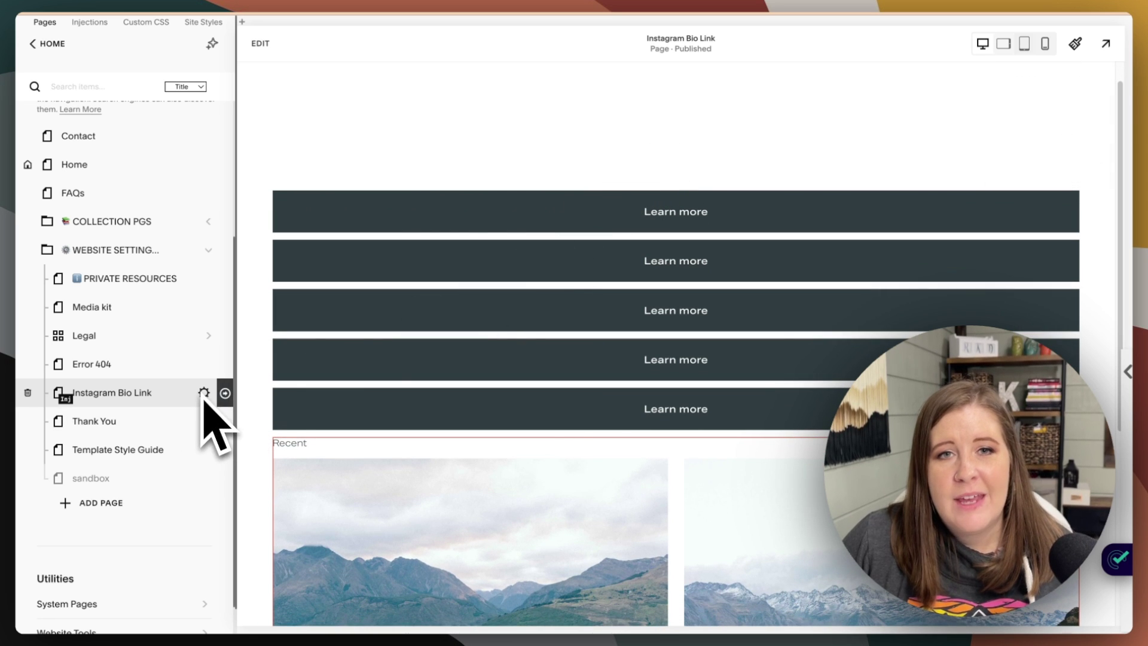
pyautogui.scroll(-6, 451, 243)
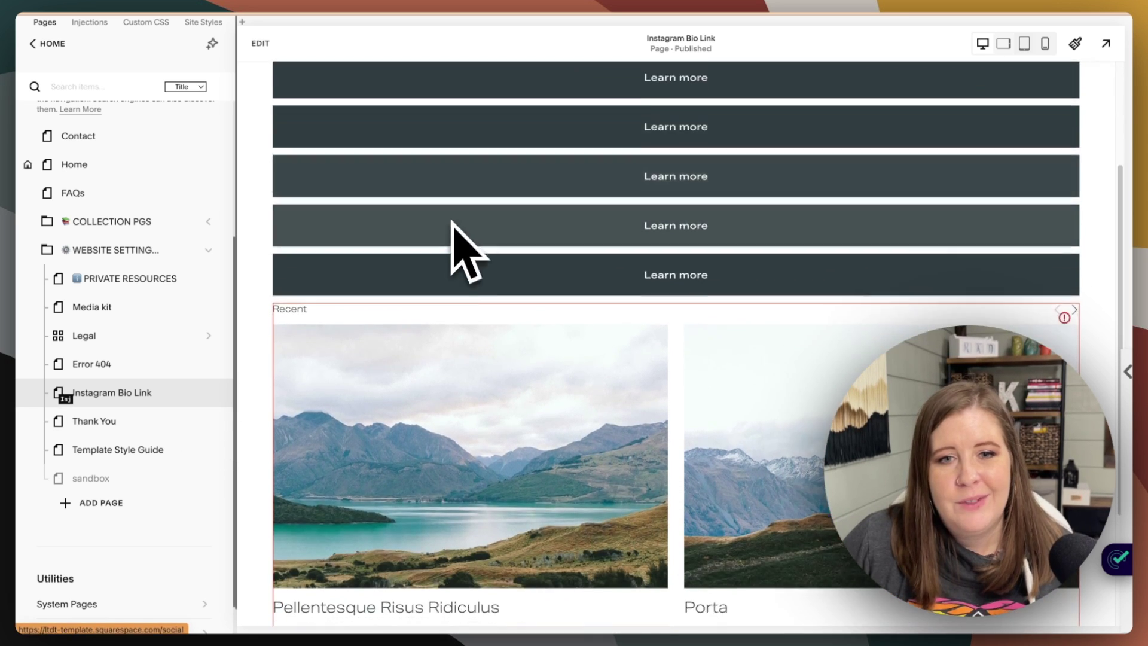
pyautogui.scroll(-3, 431, 307)
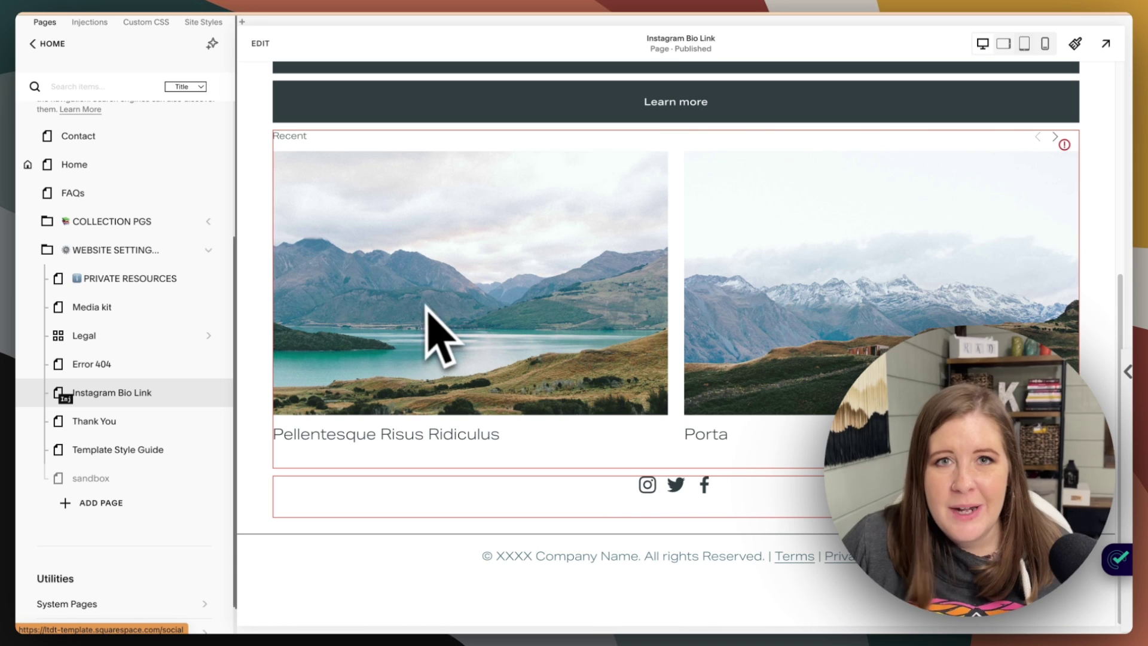
pyautogui.click(123, 426)
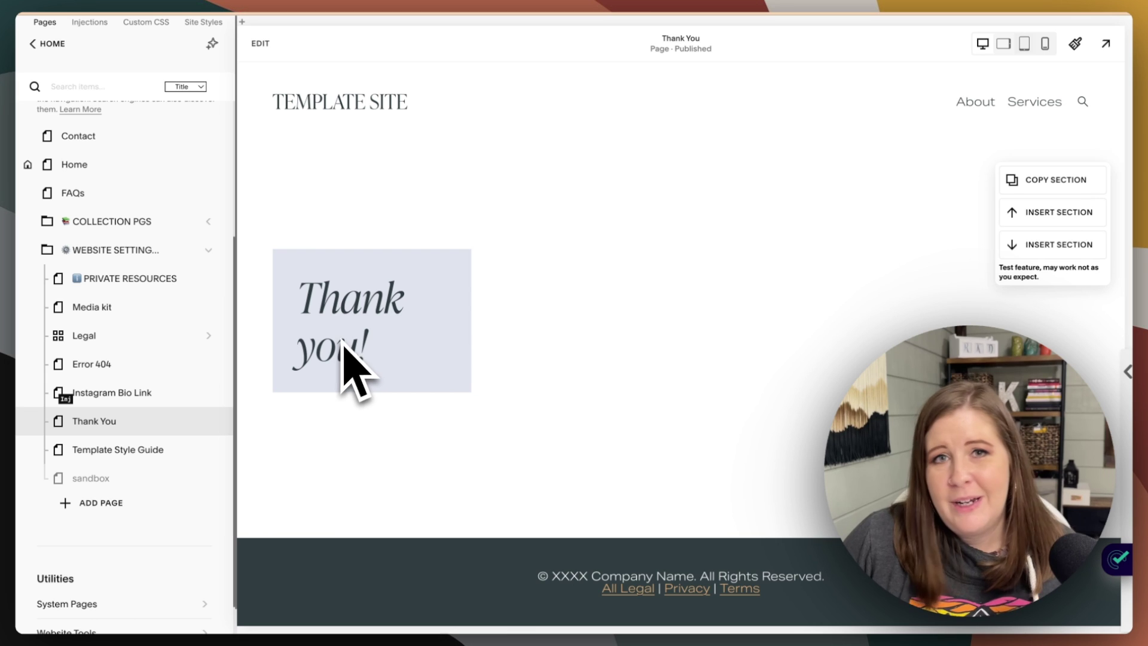
# - View the Template Style Guide and sandbox pages, then return to the HOME menu
pyautogui.click(152, 453)
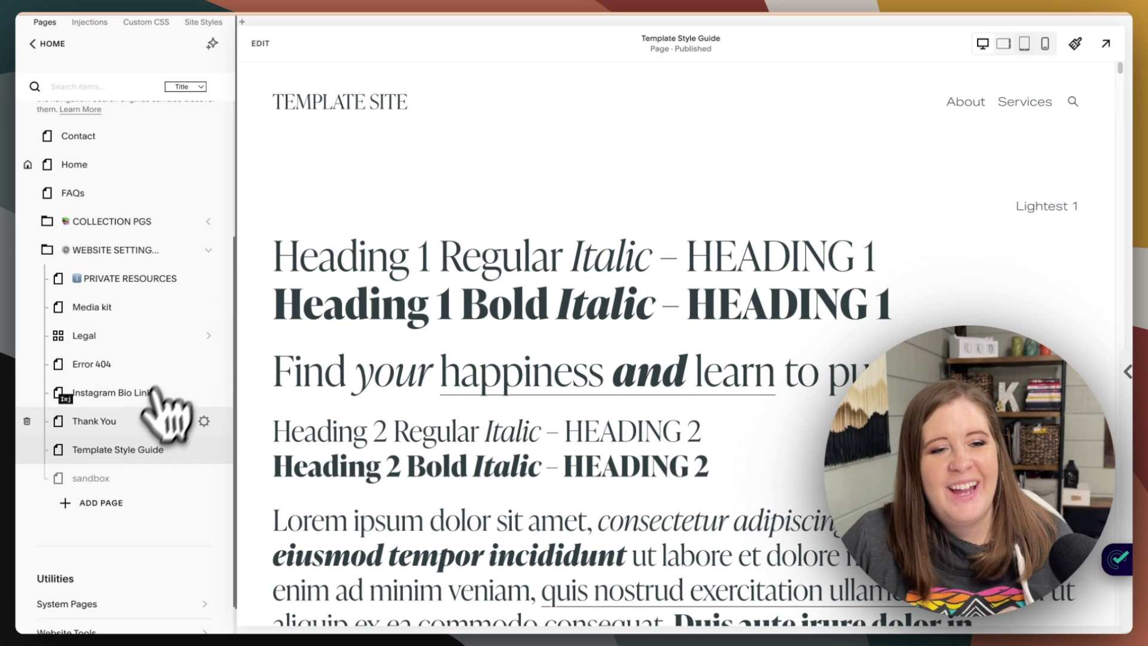
pyautogui.click(126, 478)
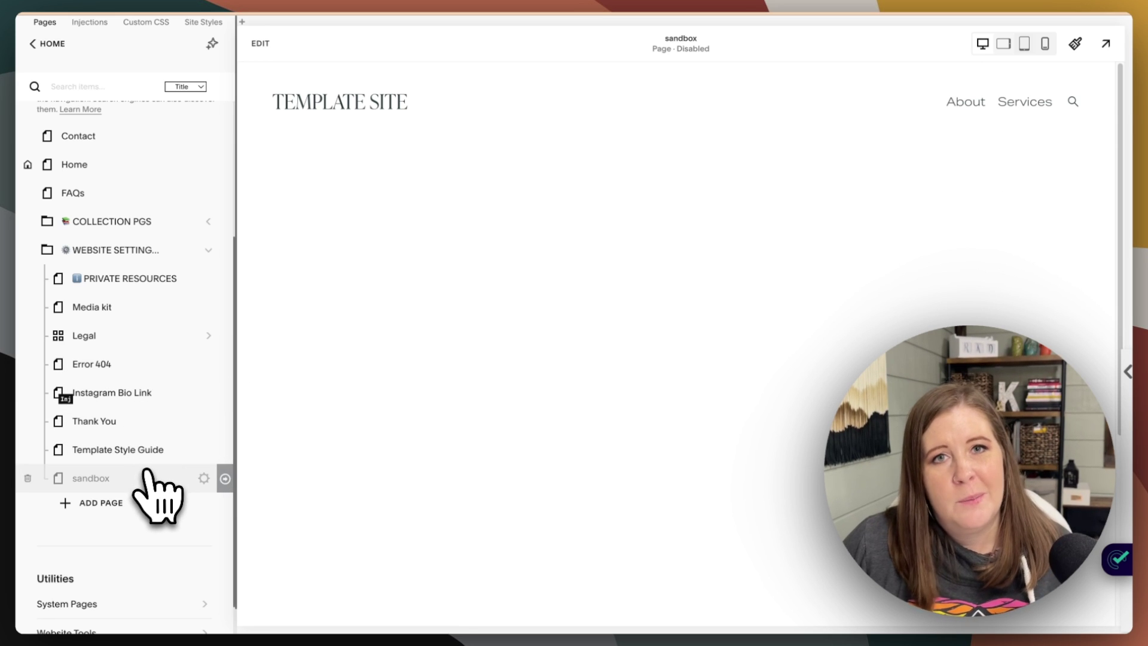
pyautogui.scroll(4, 117, 180)
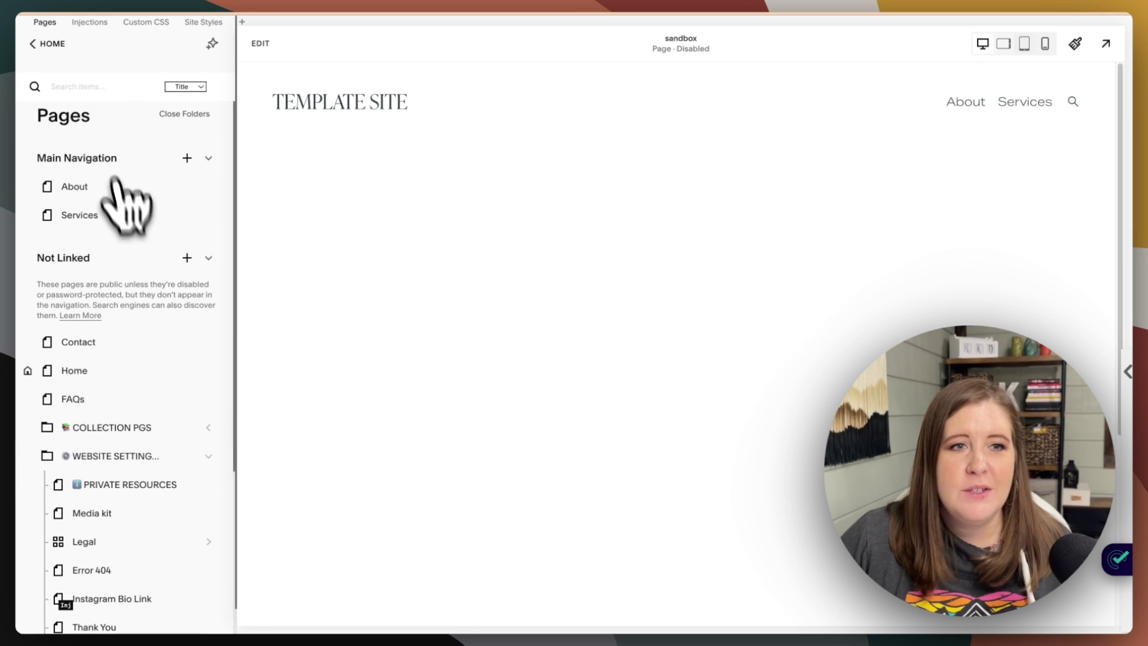
pyautogui.click(53, 48)
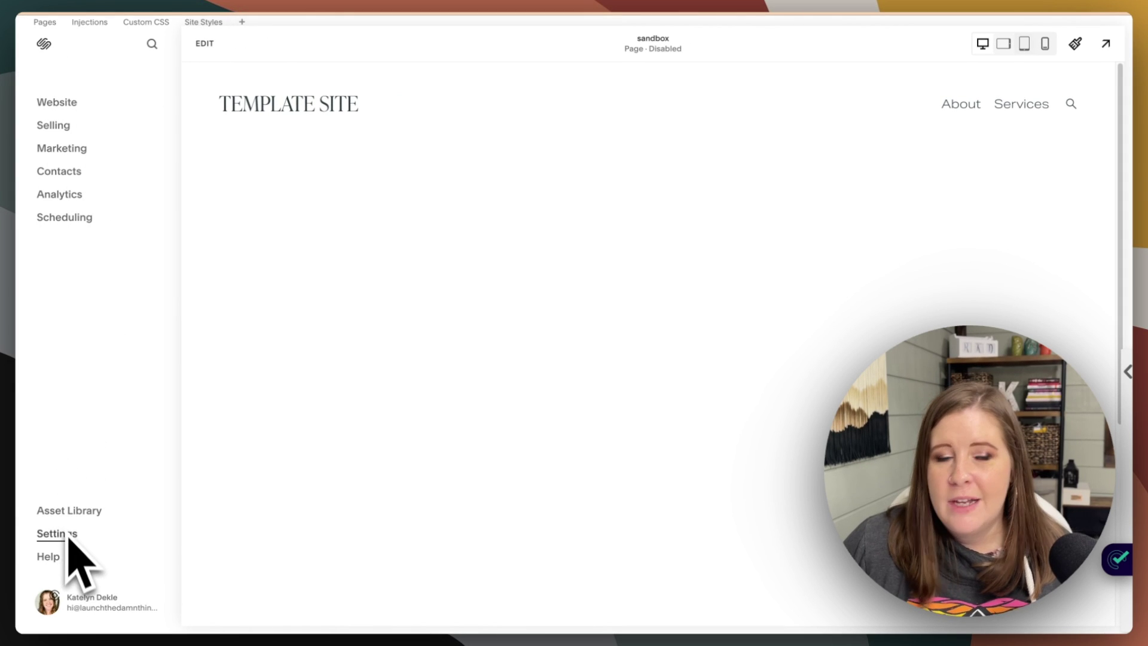